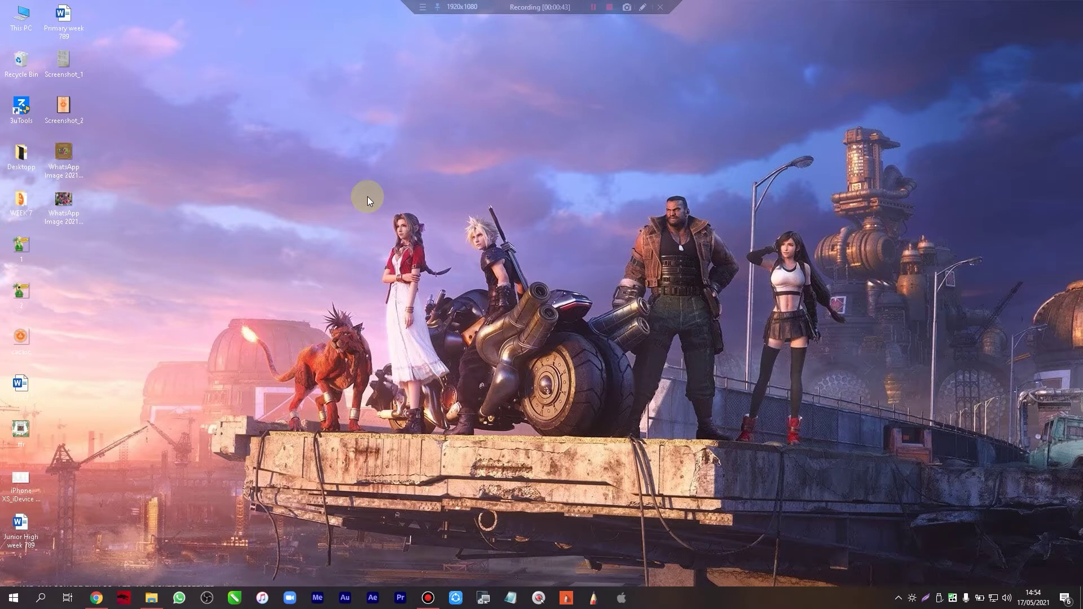
- Download the week 7 Google Drive folder with 1.png and 2.png as a zip
{"action": "left_click", "coordinate": [96, 598]}
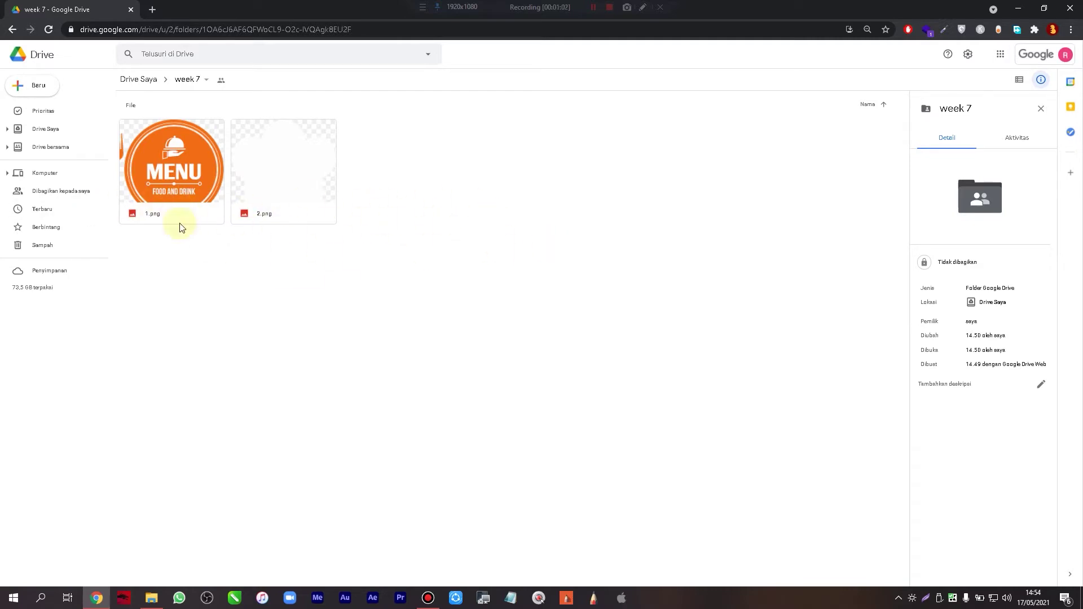
{"action": "left_click", "coordinate": [426, 306]}
{"action": "left_click", "coordinate": [211, 82]}
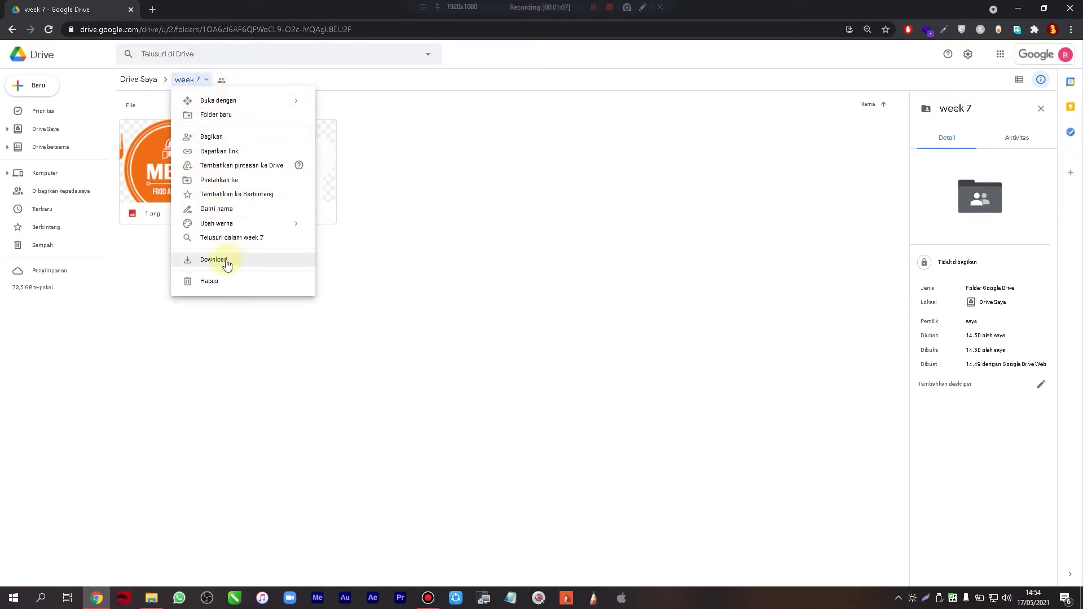
{"action": "left_click", "coordinate": [230, 266]}
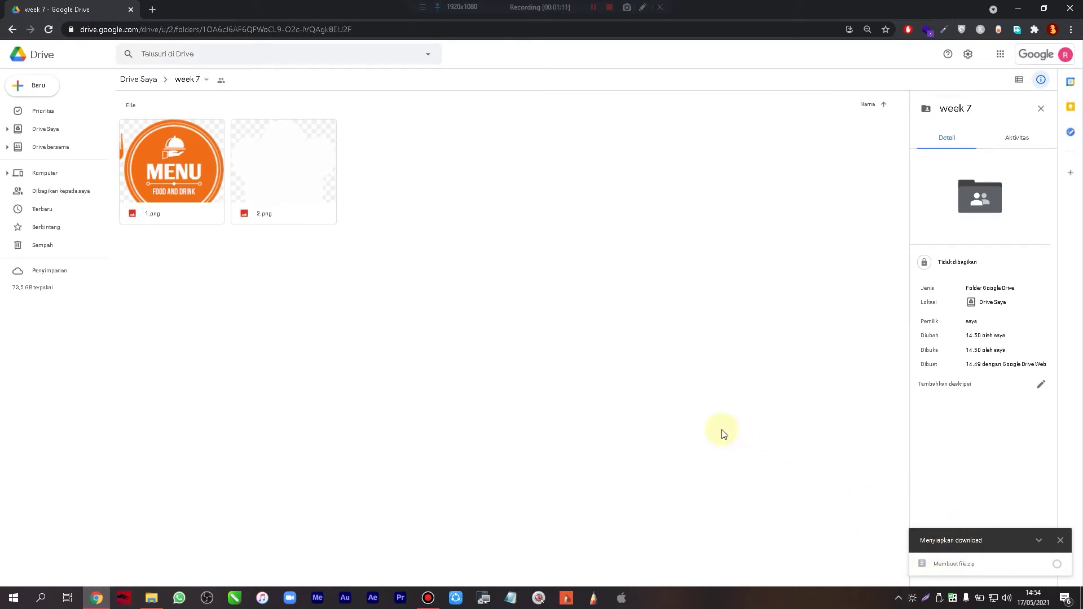
{"action": "key", "text": "ctrl+plus"}
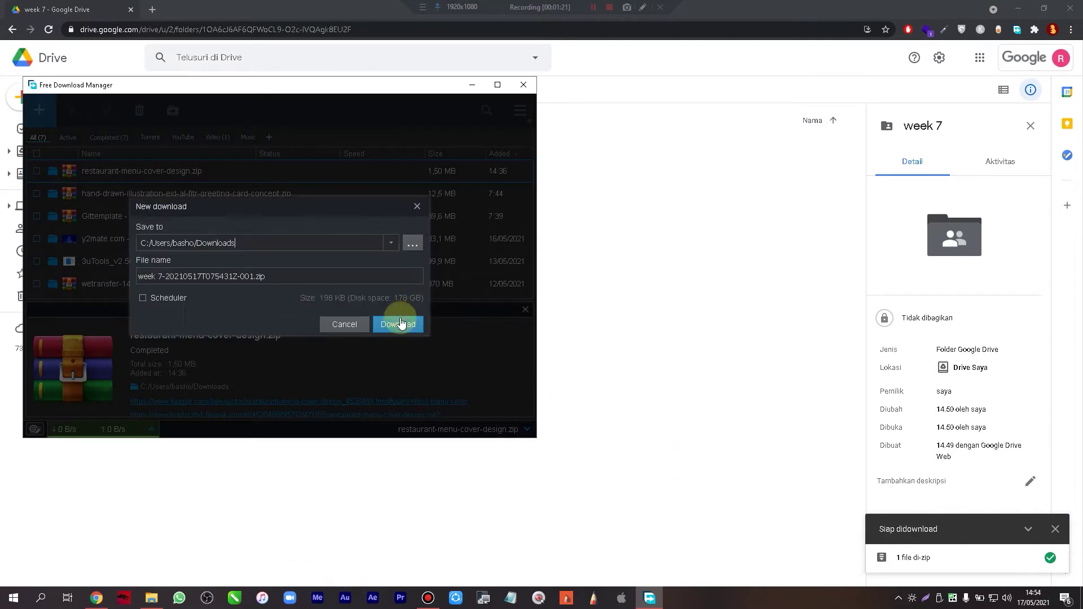
- Save the week 7 zip to Downloads, close Free Download Manager, and show the Downloads folder
{"action": "left_click", "coordinate": [401, 324]}
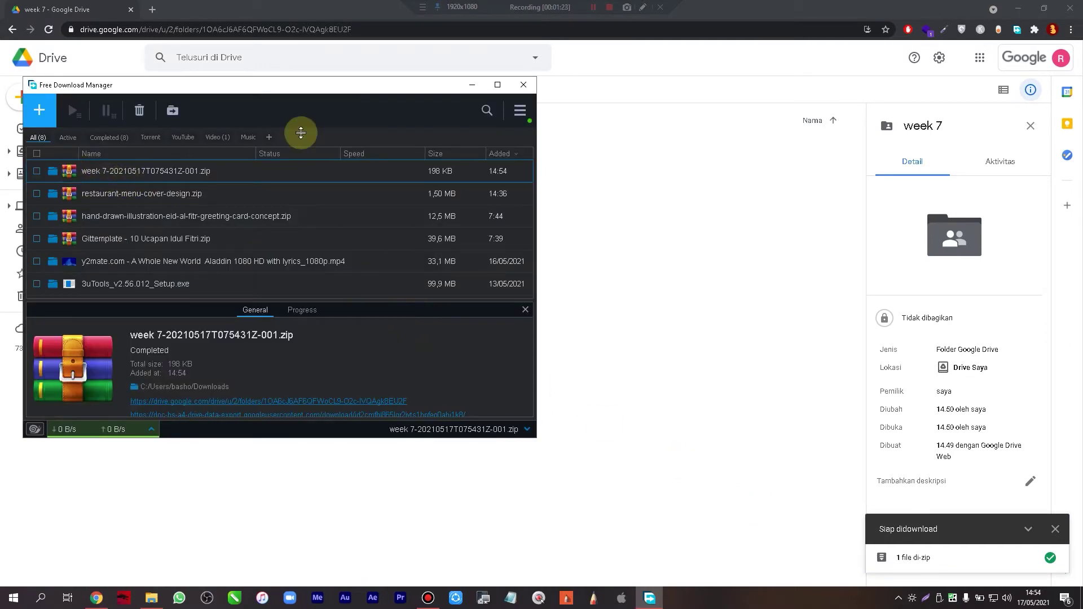
{"action": "left_click", "coordinate": [471, 84]}
{"action": "left_click", "coordinate": [154, 597]}
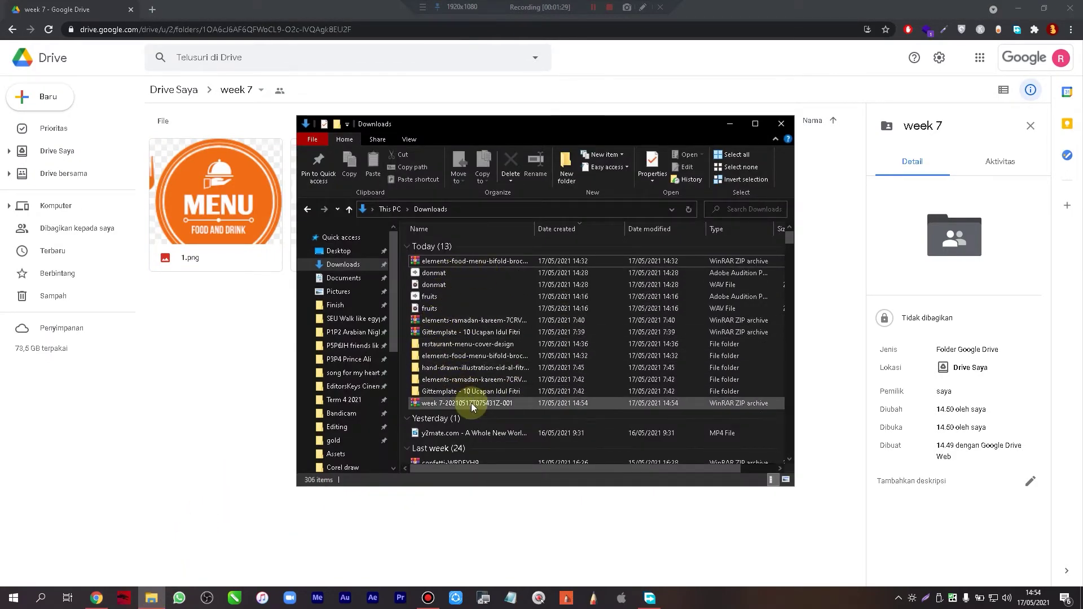
- Extract the week 7 zip into its own folder and open the inner week 7 subfolder
{"action": "scroll", "coordinate": [451, 395], "scroll_direction": "down", "scroll_amount": 1}
{"action": "left_click", "coordinate": [447, 375]}
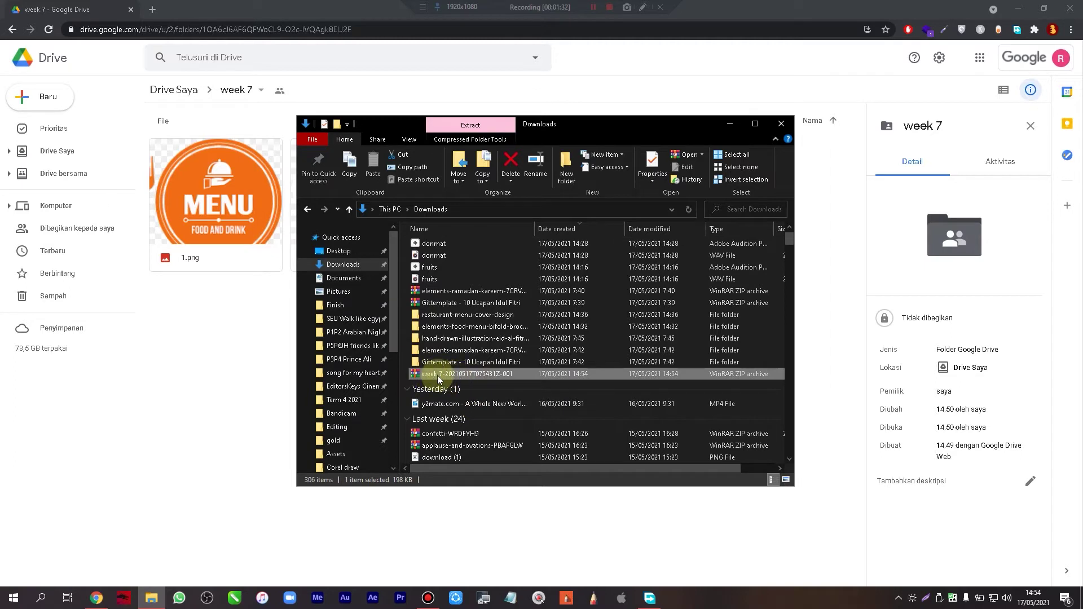
{"action": "right_click", "coordinate": [462, 377]}
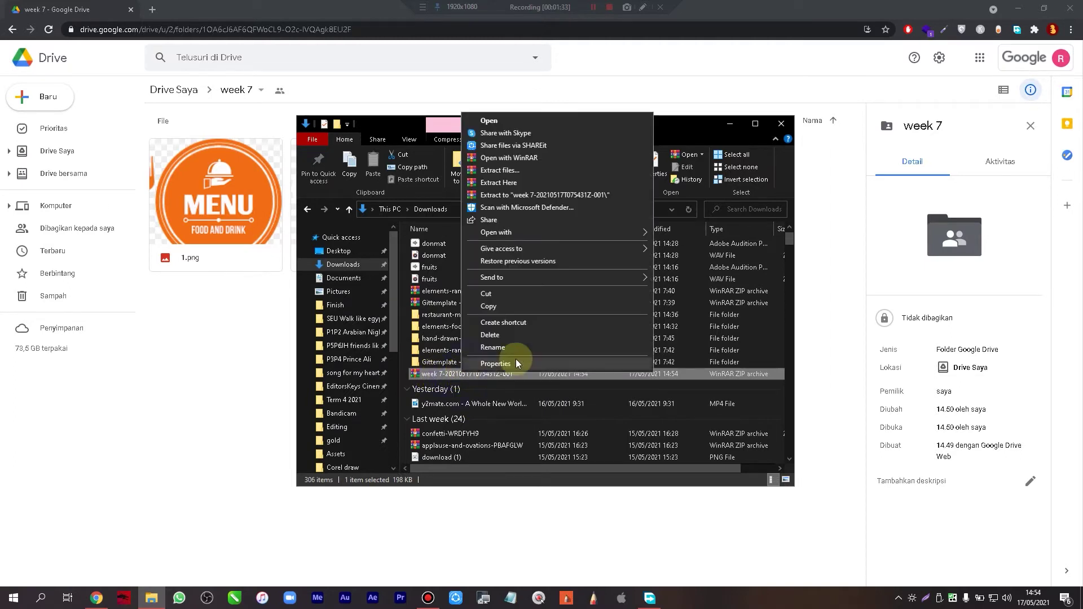
{"action": "left_click", "coordinate": [539, 195]}
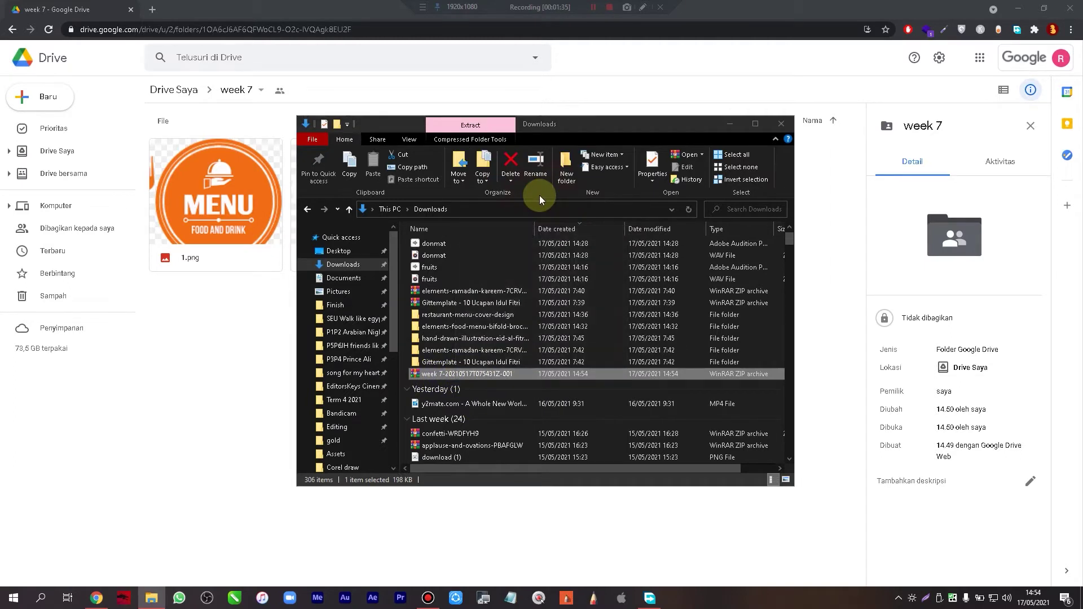
{"action": "double_click", "coordinate": [503, 386]}
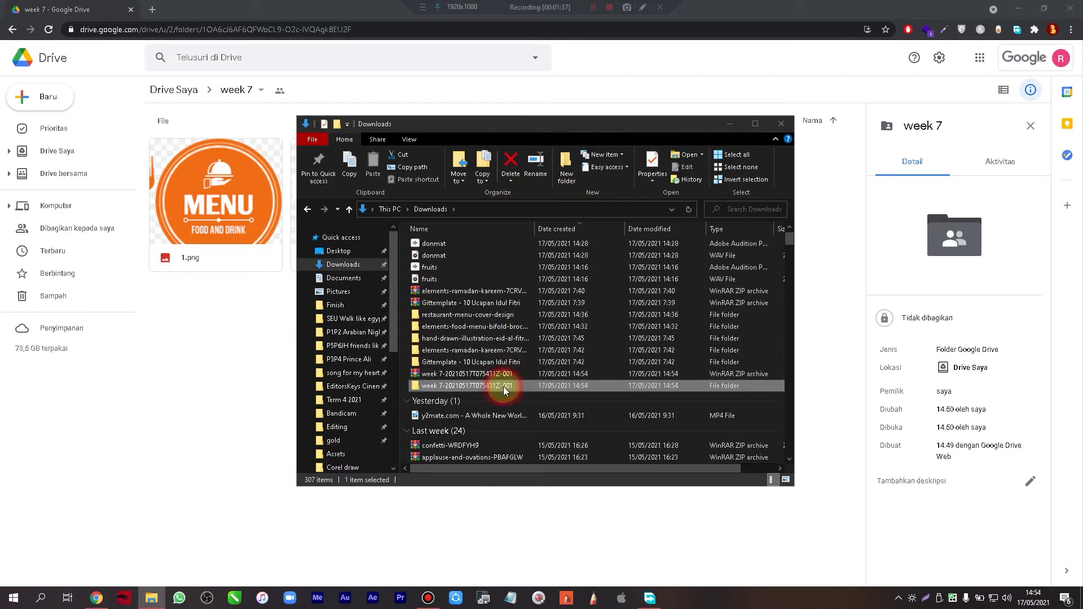
{"action": "double_click", "coordinate": [449, 249]}
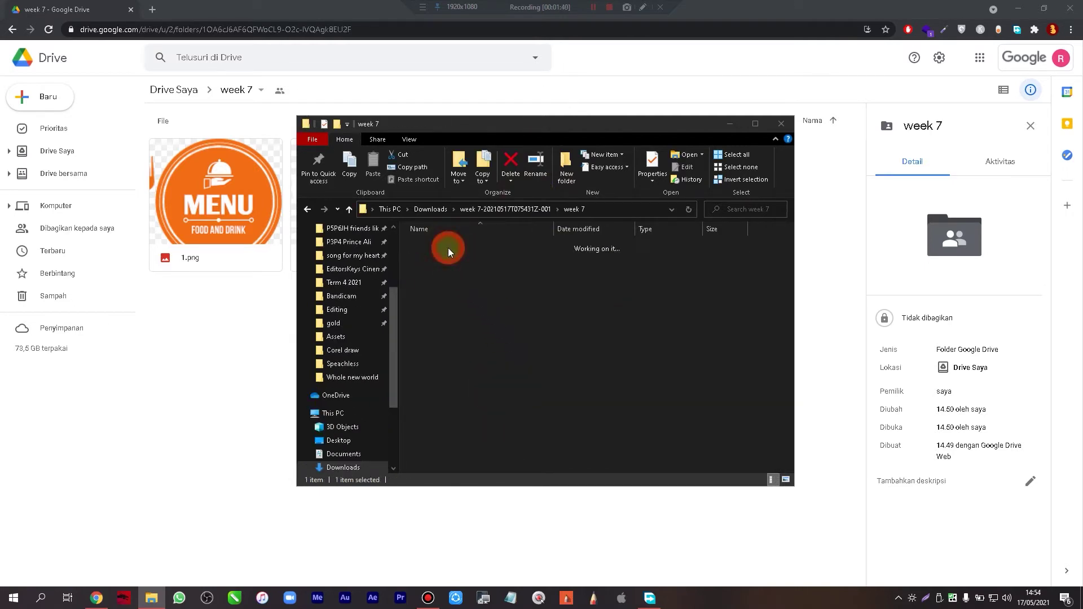
- Check images 1 and 2, then place the Explorer window on the right beside the desktop
{"action": "left_click", "coordinate": [448, 270]}
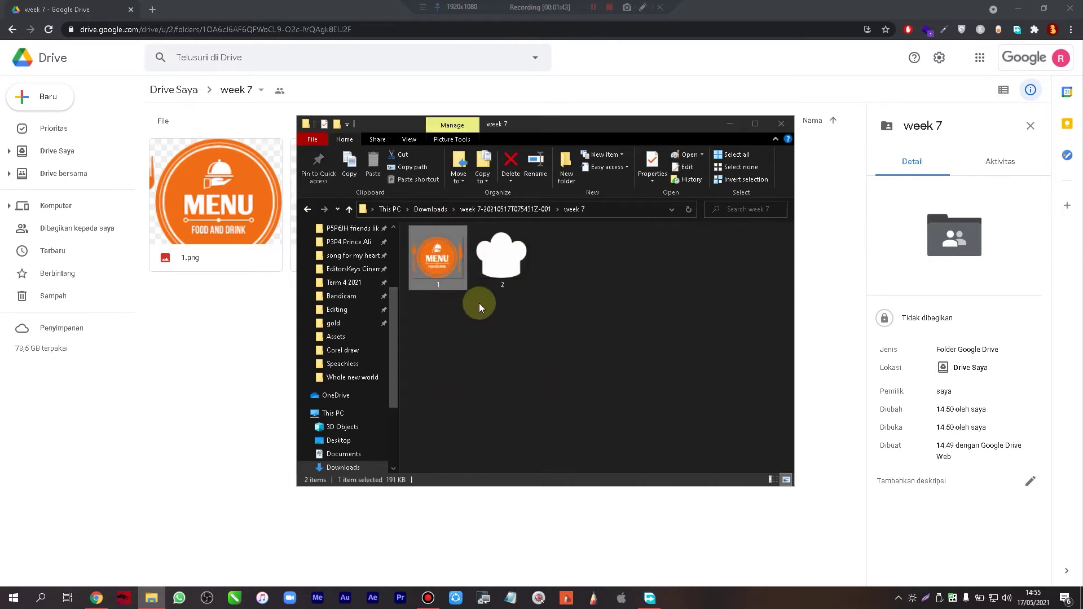
{"action": "left_click", "coordinate": [499, 258]}
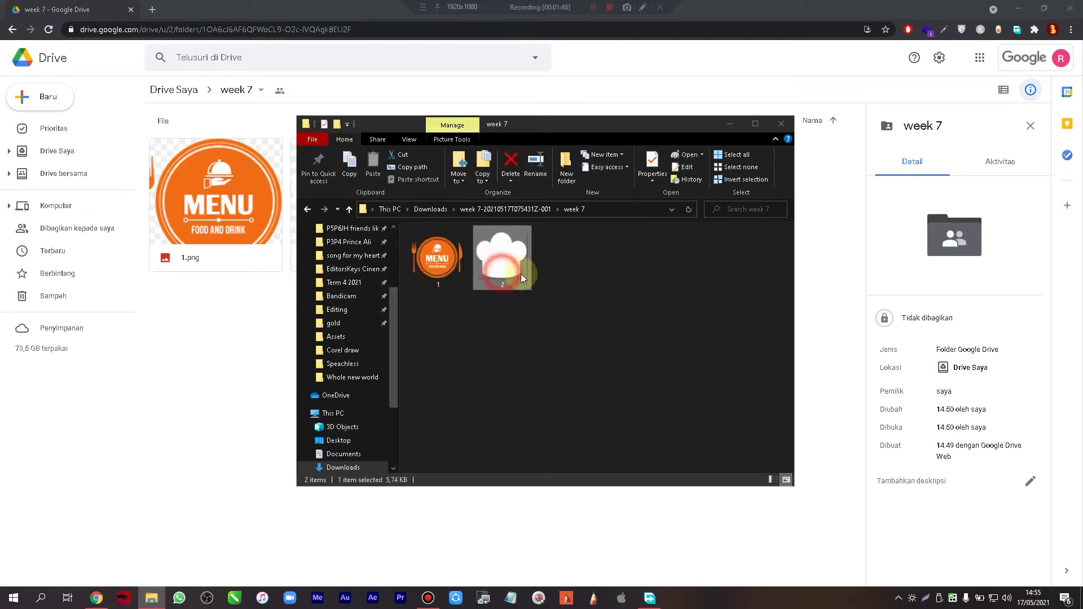
{"action": "left_click", "coordinate": [1021, 10]}
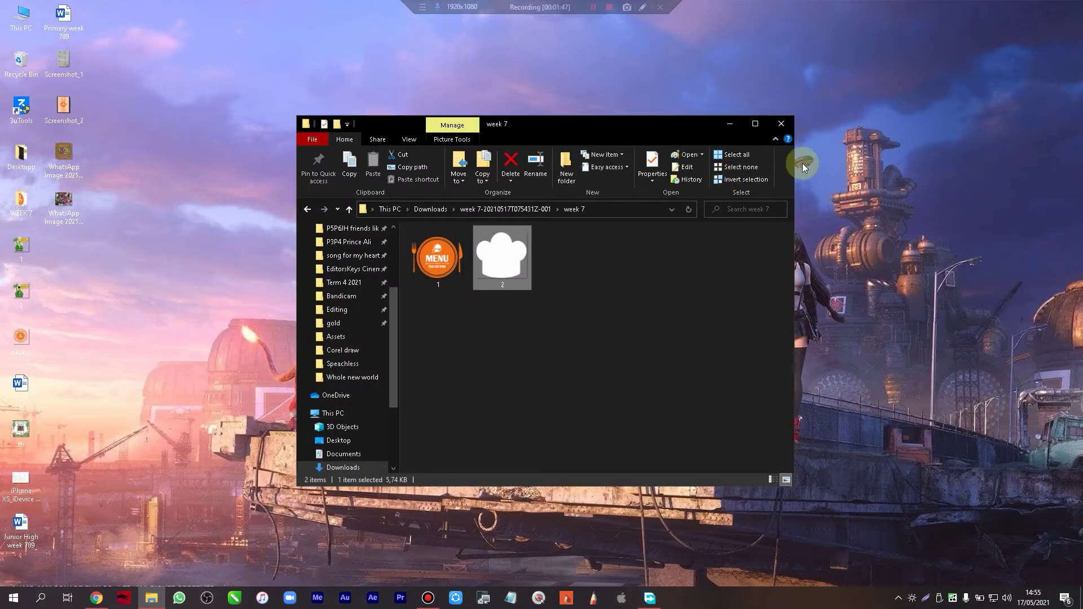
{"action": "left_click_drag", "start_coordinate": [593, 124], "coordinate": [814, 119]}
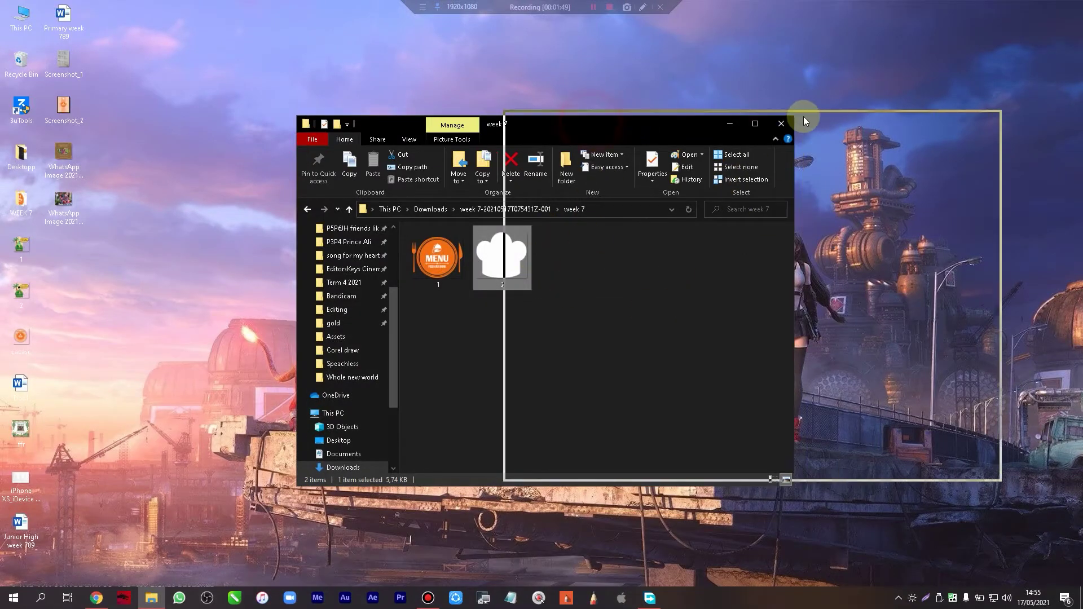
{"action": "left_click", "coordinate": [754, 350]}
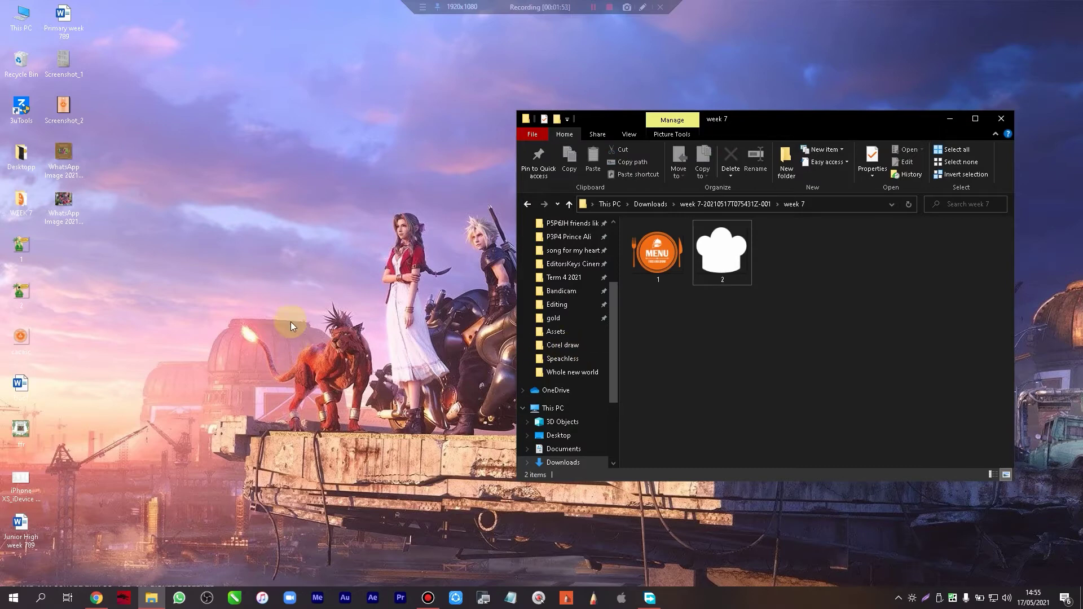
{"action": "key", "text": "super"}
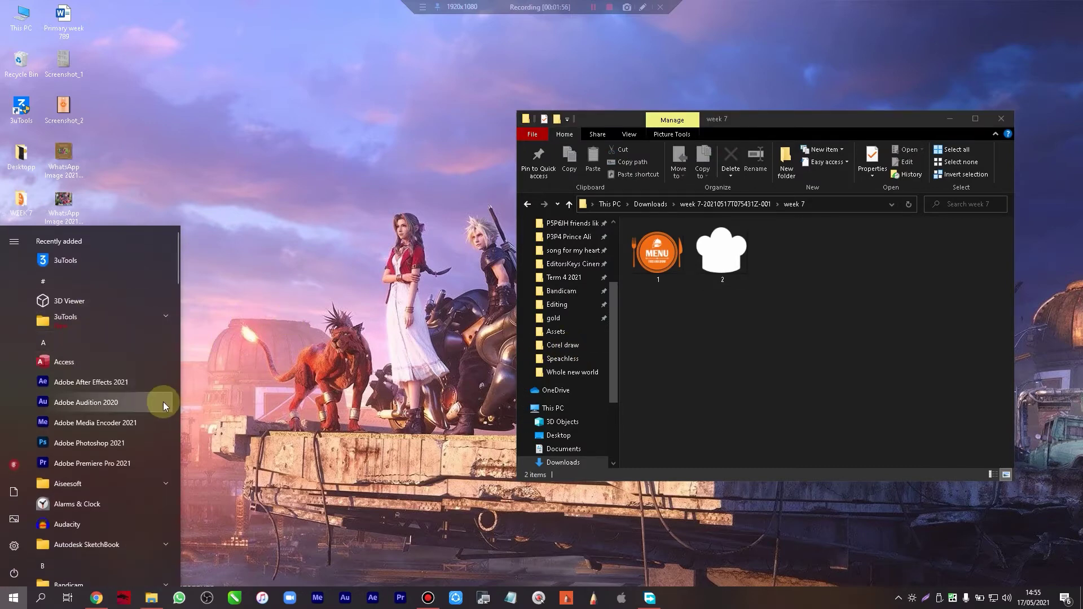
- Start Word with a blank document, glance at the week 7 images, and return to Word
{"action": "type", "text": "word"}
{"action": "key", "text": "Return"}
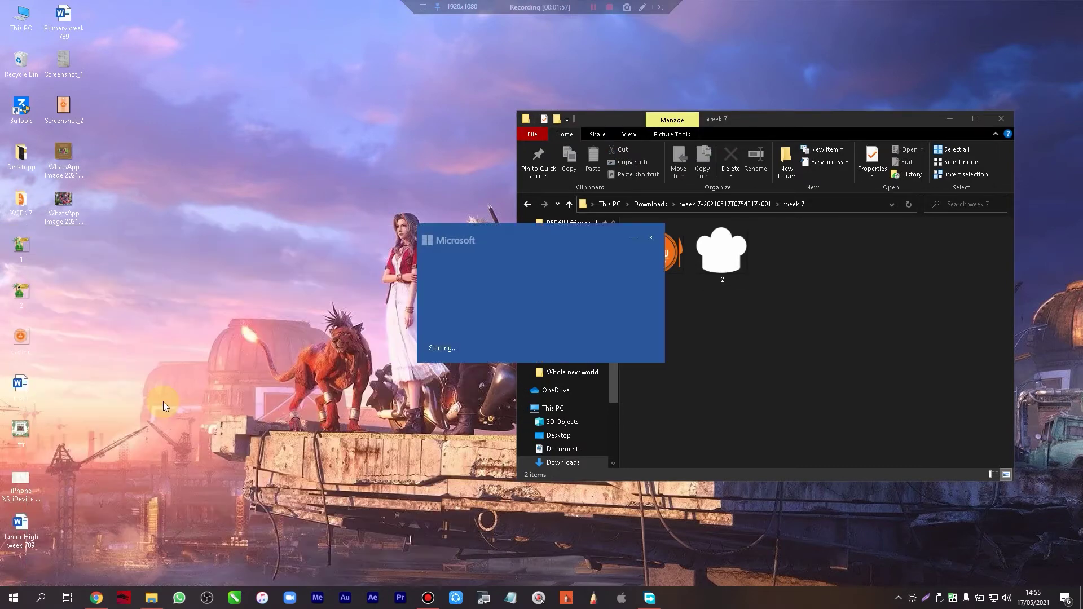
{"action": "left_click", "coordinate": [170, 118]}
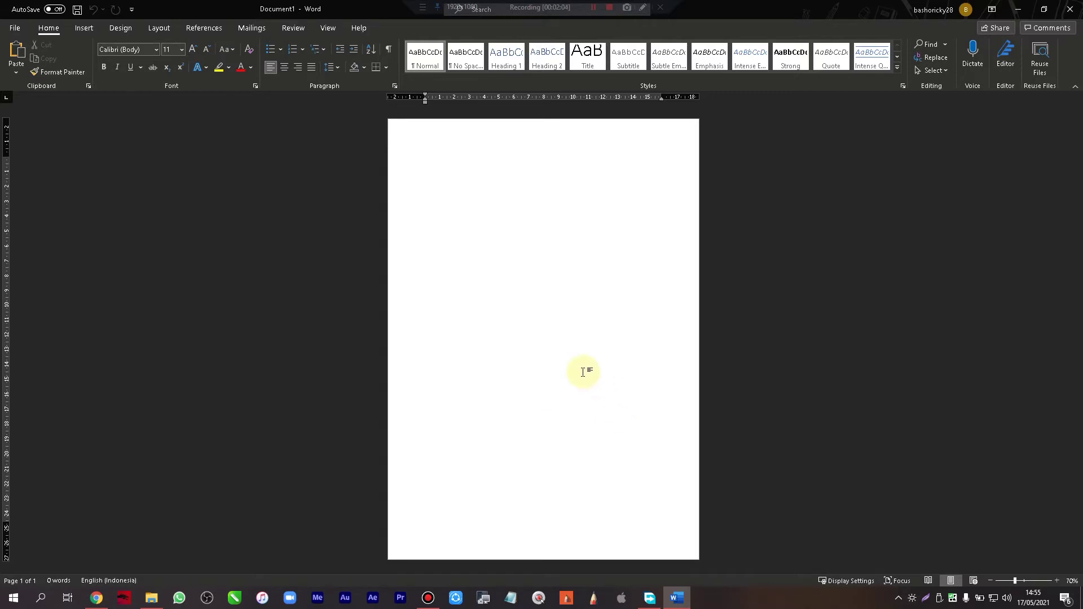
{"action": "key", "text": "alt+Tab"}
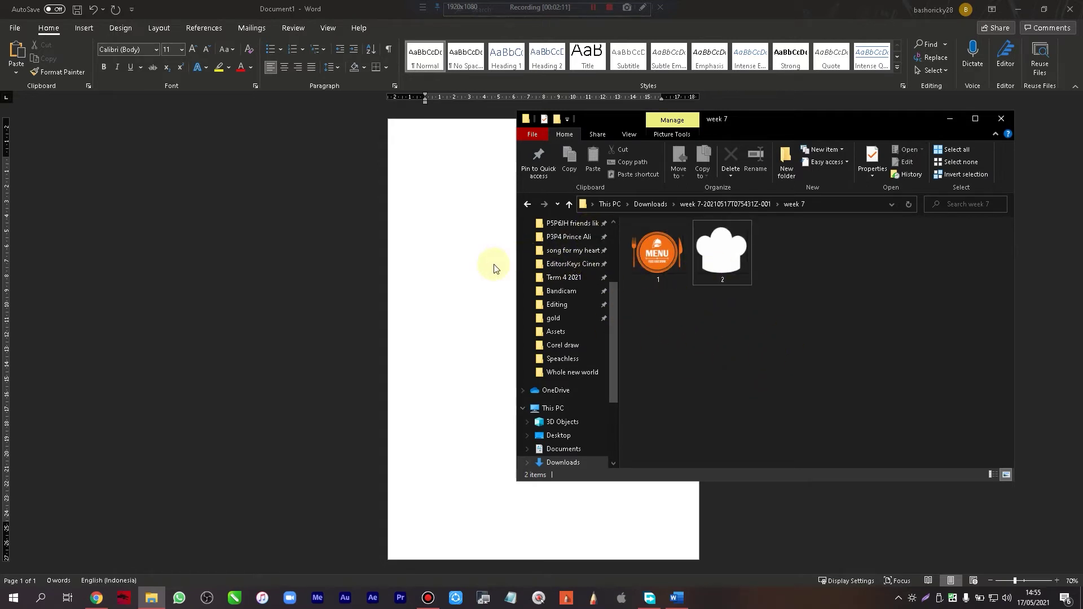
{"action": "key", "text": "alt+Tab"}
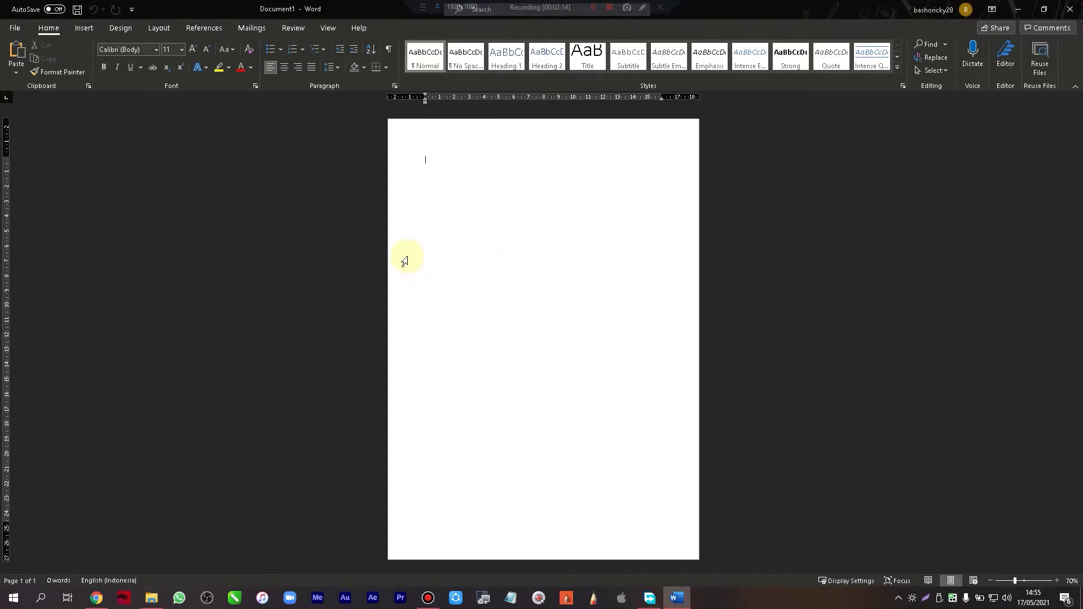
- Insert a Rectangle shape drawn across most of the page
{"action": "left_click", "coordinate": [88, 29]}
{"action": "left_click", "coordinate": [157, 72]}
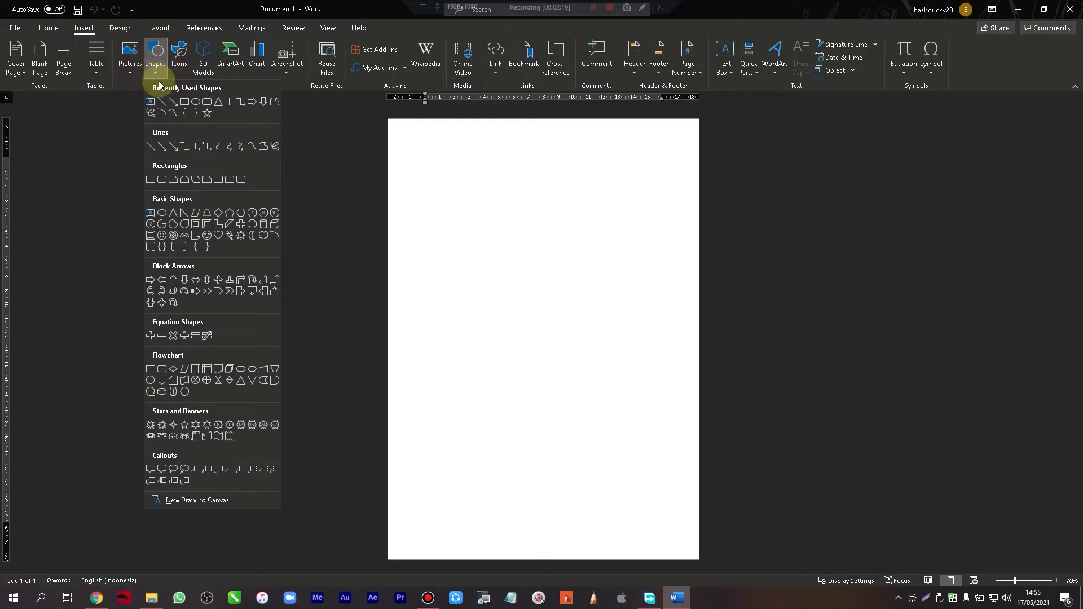
{"action": "left_click", "coordinate": [186, 102]}
{"action": "mouse_move", "coordinate": [407, 139]}
{"action": "left_mouse_down"}
{"action": "mouse_move", "coordinate": [680, 533]}
{"action": "mouse_move", "coordinate": [785, 578]}
{"action": "left_mouse_up"}
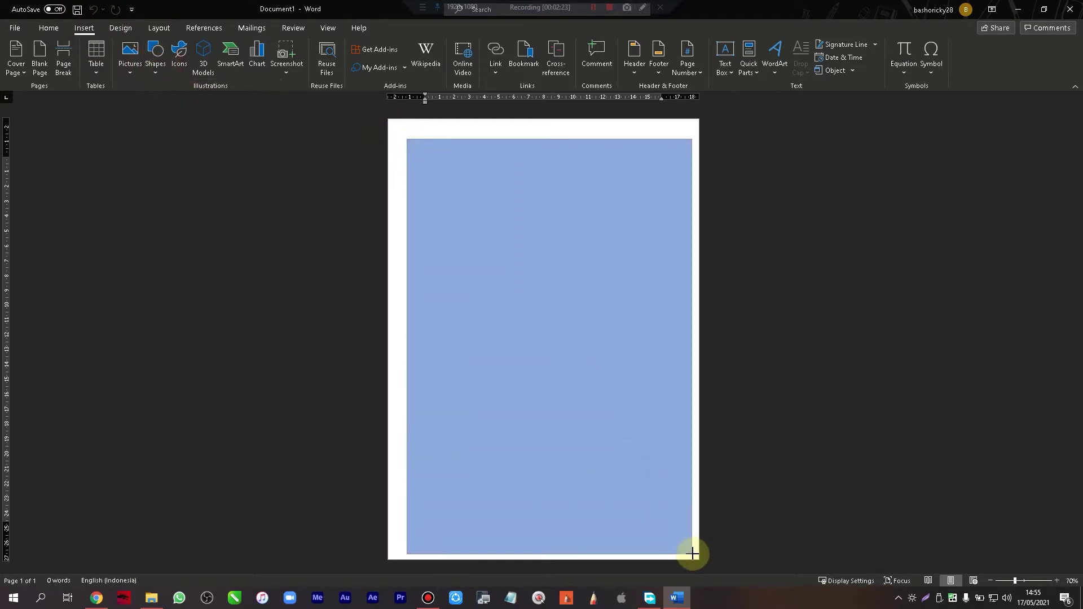
- Move and stretch the rectangle to cover the full page, 32.18 cm by 25.36 cm
{"action": "left_click_drag", "start_coordinate": [619, 305], "coordinate": [545, 275]}
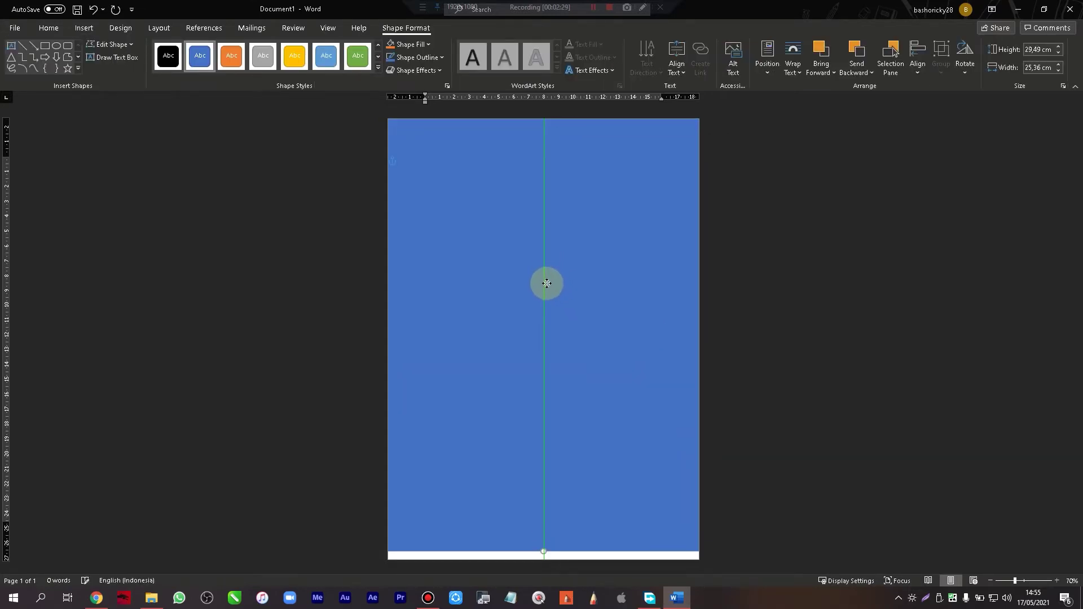
{"action": "left_click_drag", "start_coordinate": [545, 275], "coordinate": [546, 295]}
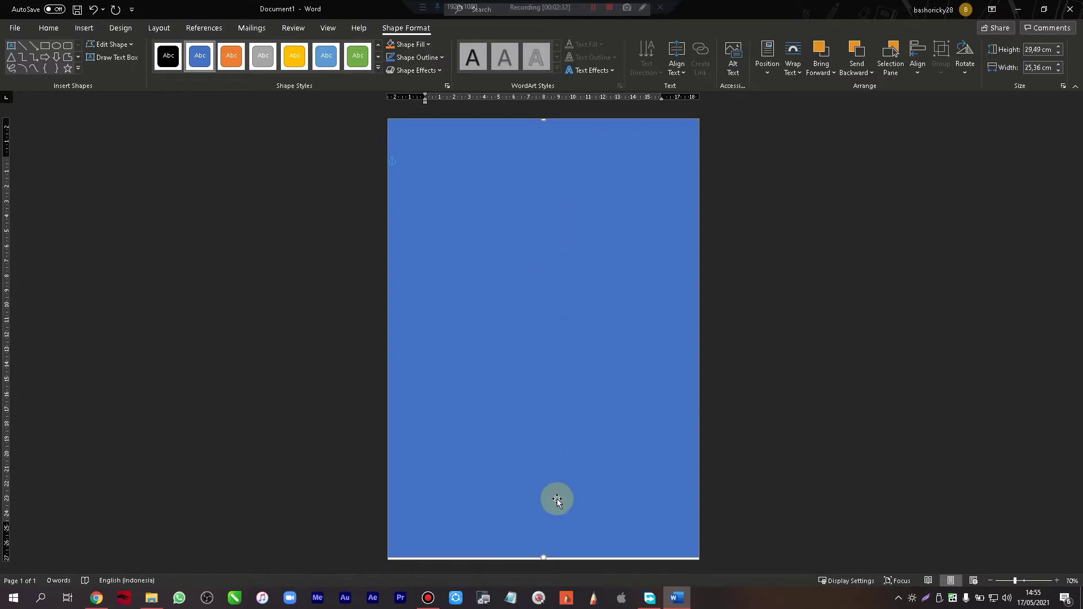
{"action": "left_click_drag", "start_coordinate": [541, 120], "coordinate": [542, 81]}
{"action": "left_click_drag", "start_coordinate": [551, 193], "coordinate": [552, 218]}
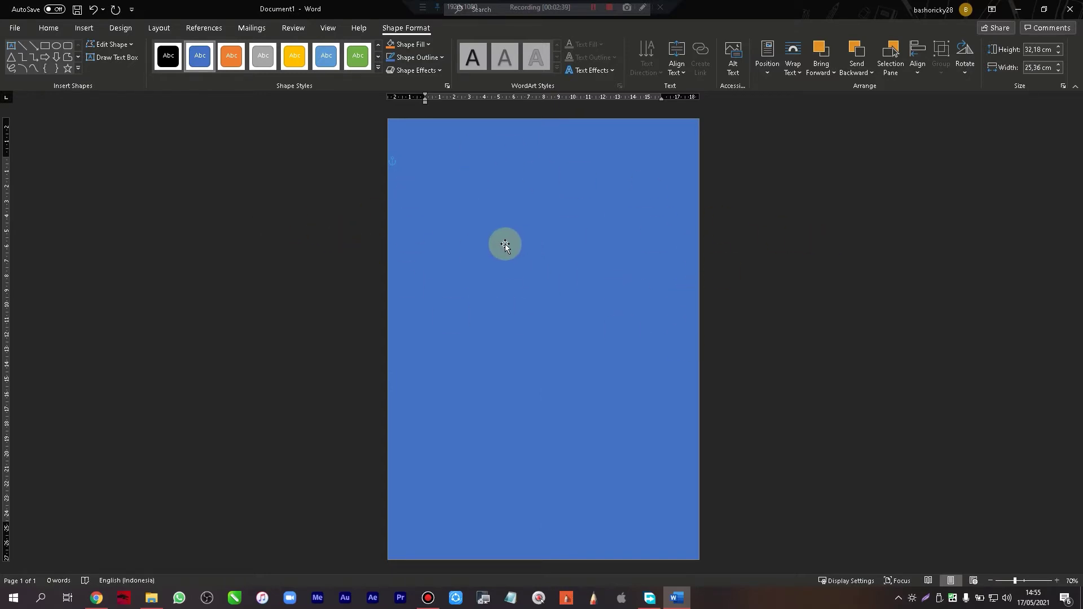
- Set the rectangle to Behind Text and fill it light peach (Orange, Accent 2 tint)
{"action": "left_click", "coordinate": [795, 72]}
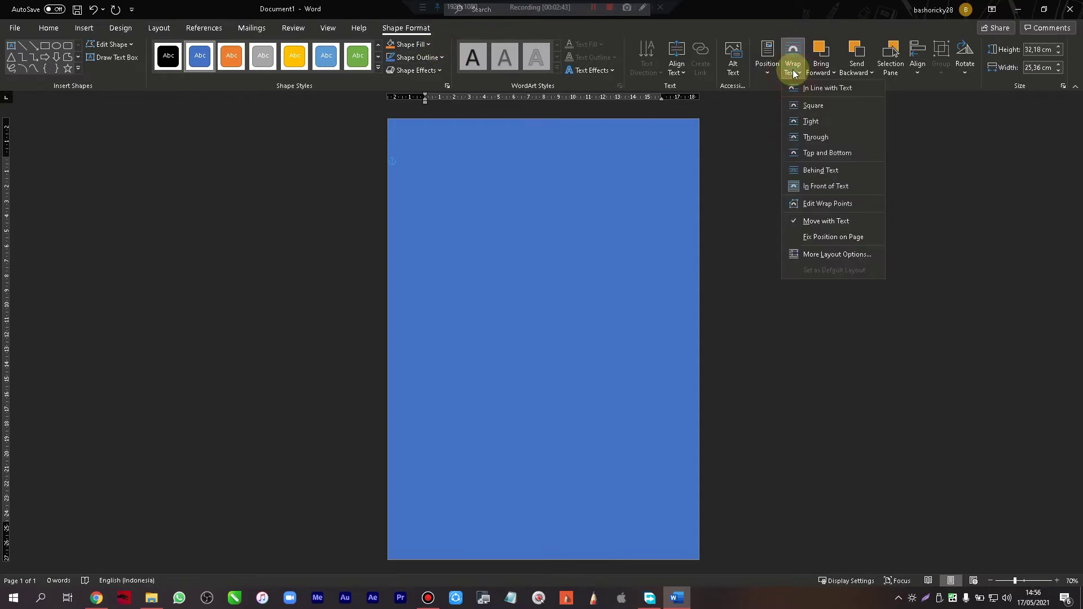
{"action": "left_click", "coordinate": [814, 170]}
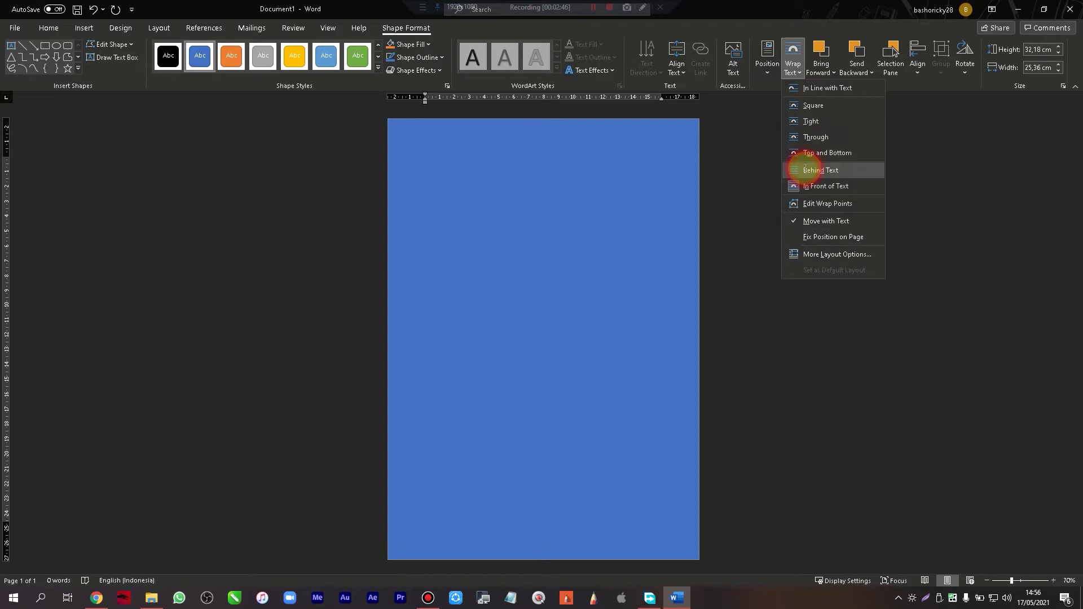
{"action": "left_click", "coordinate": [419, 45]}
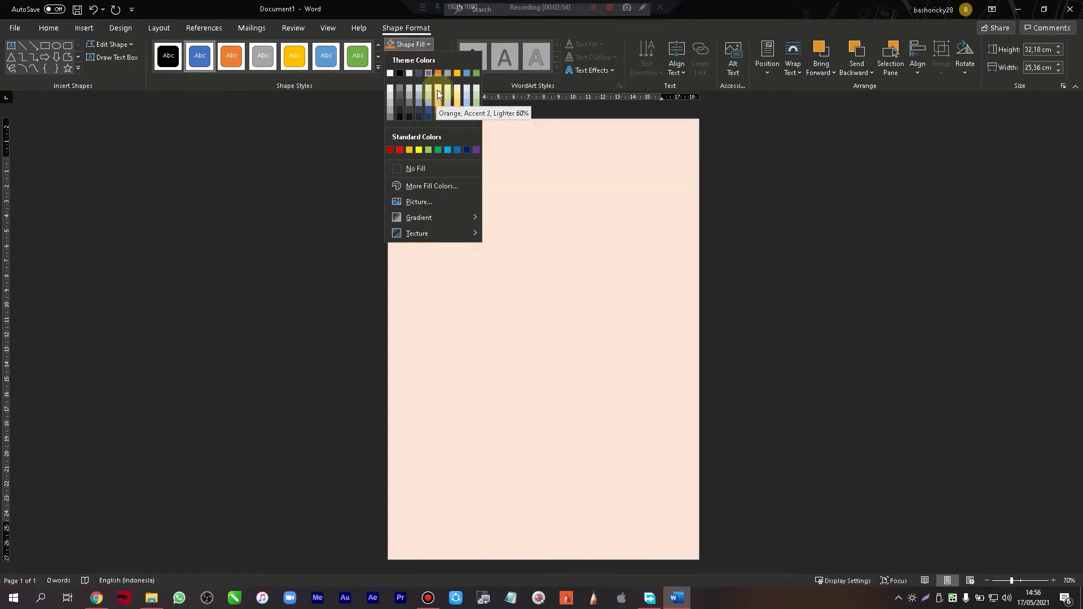
{"action": "left_click", "coordinate": [438, 89]}
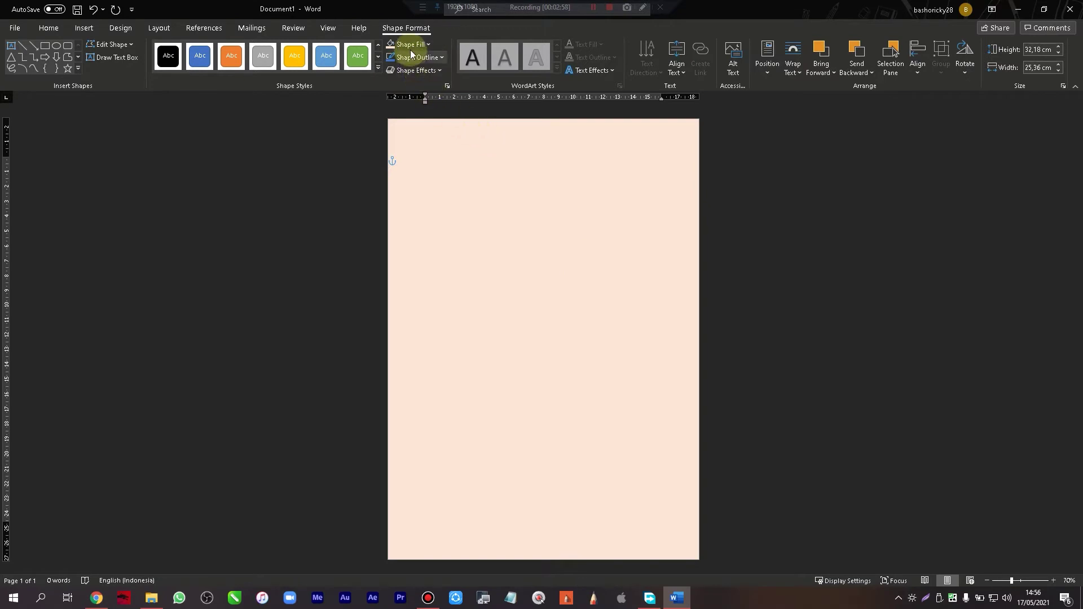
{"action": "left_click", "coordinate": [390, 231]}
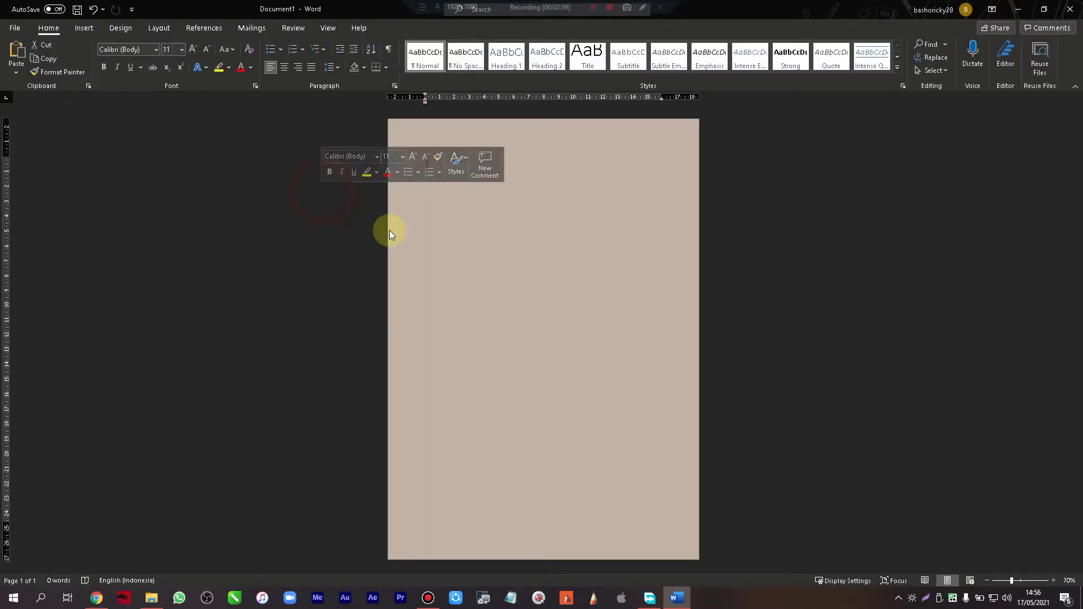
{"action": "left_click", "coordinate": [553, 186]}
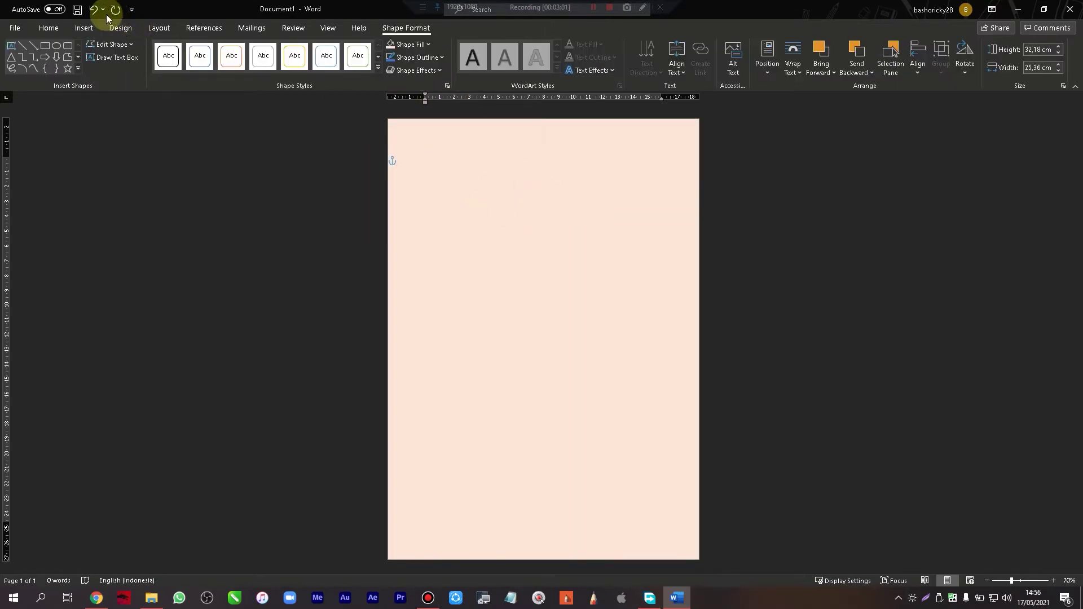
- Pick the Rectangle shape again to draw a smaller rectangle near the page top
{"action": "left_click", "coordinate": [84, 27]}
{"action": "left_click", "coordinate": [154, 66]}
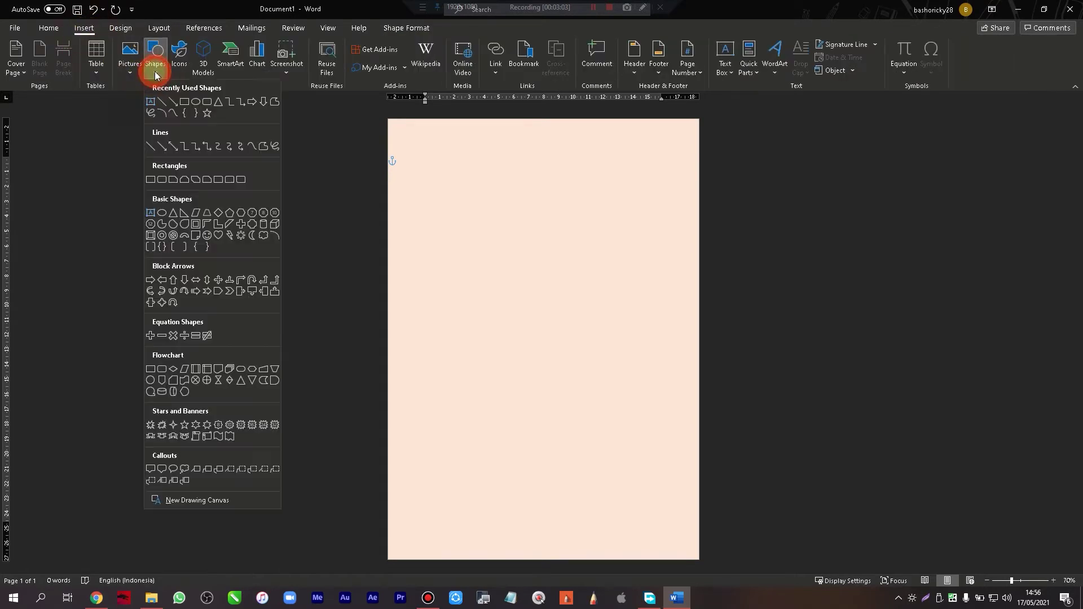
{"action": "left_click", "coordinate": [187, 104]}
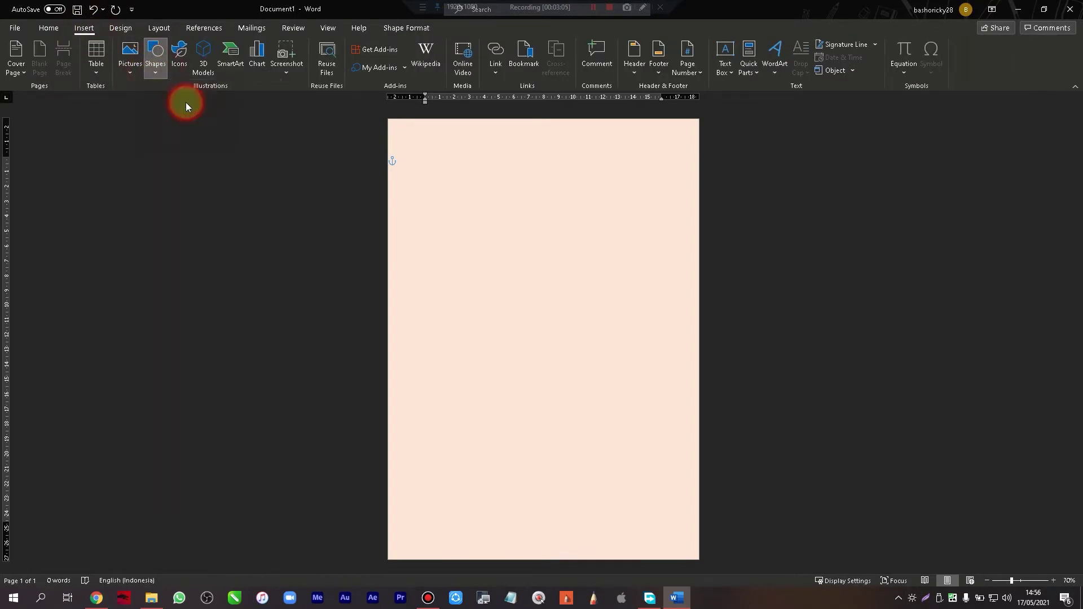
{"action": "left_click", "coordinate": [468, 116]}
{"action": "left_click", "coordinate": [156, 53]}
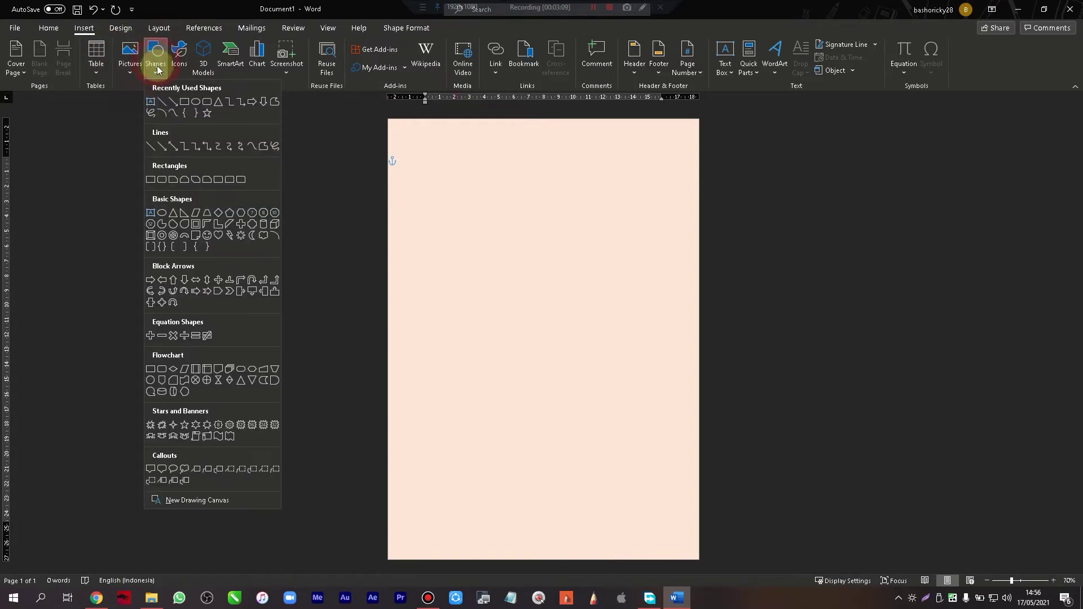
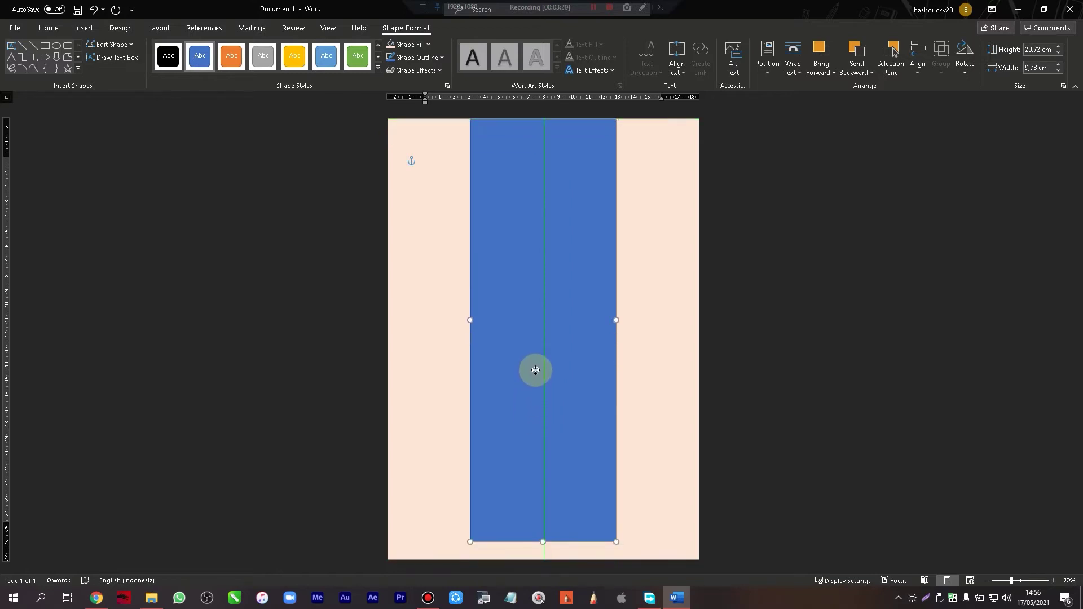
- Stretch the blue middle strip down to cover the full page height
{"action": "left_click_drag", "start_coordinate": [535, 370], "coordinate": [536, 389]}
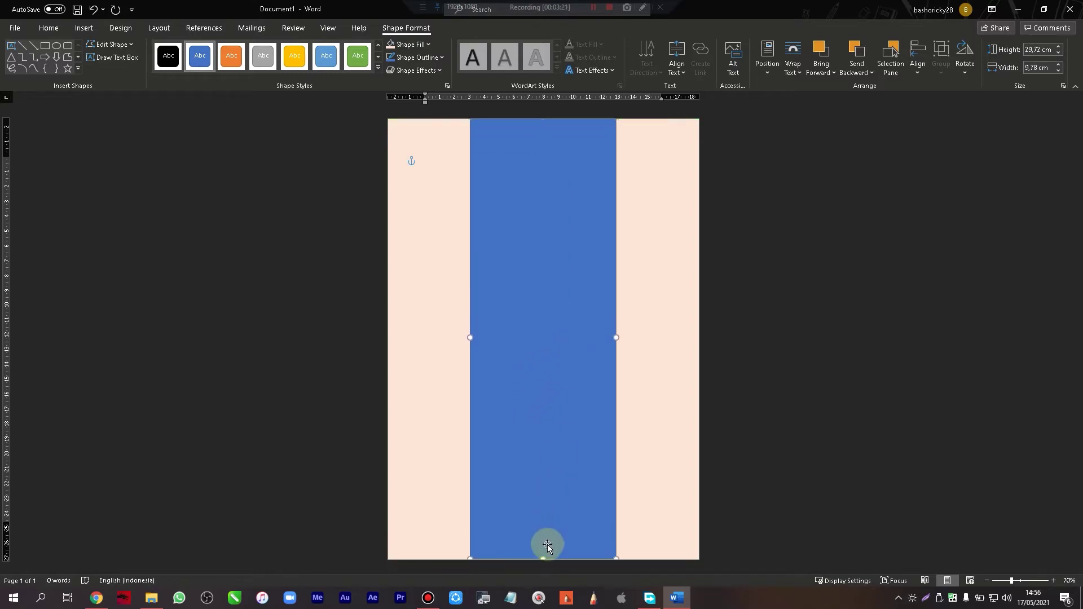
{"action": "left_click_drag", "start_coordinate": [536, 390], "coordinate": [543, 569]}
{"action": "left_click_drag", "start_coordinate": [543, 374], "coordinate": [599, 323]}
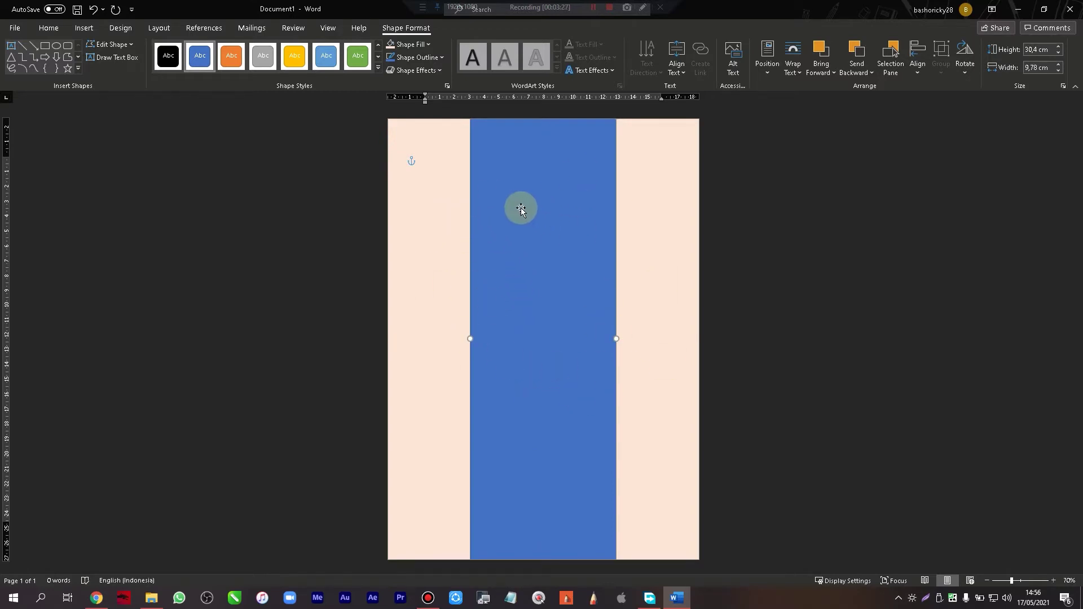
- Set the strip's text wrapping to Behind Text
{"action": "left_click", "coordinate": [786, 72]}
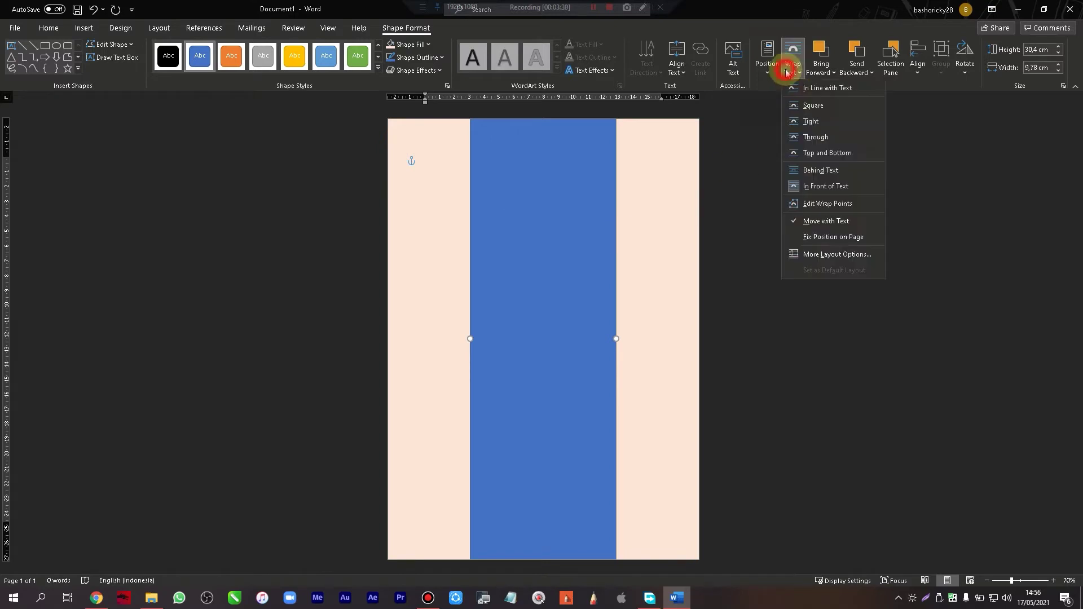
{"action": "left_click", "coordinate": [818, 170]}
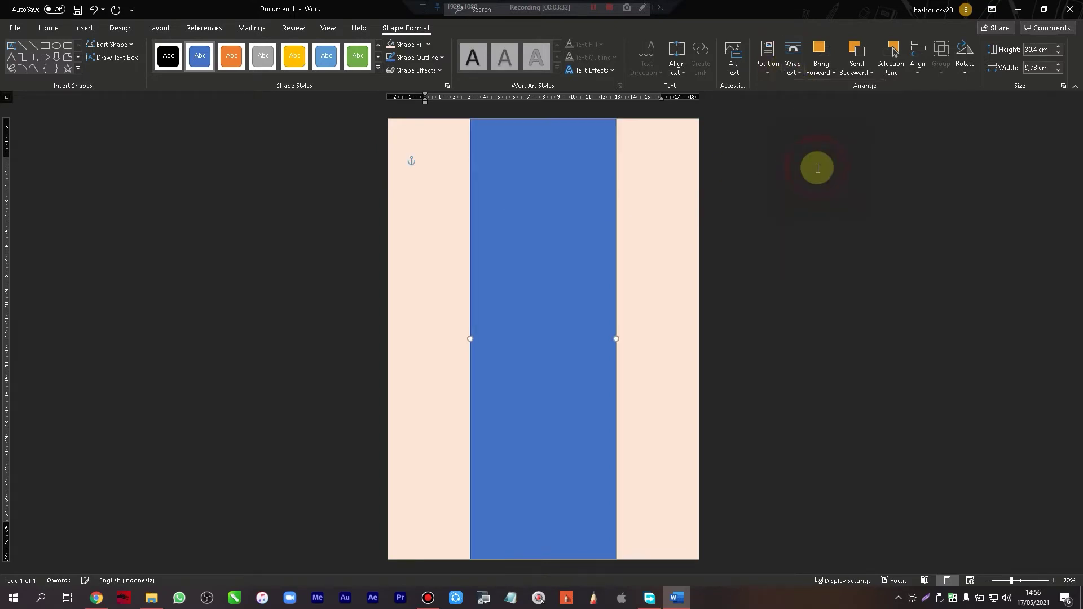
{"action": "left_click", "coordinate": [423, 45]}
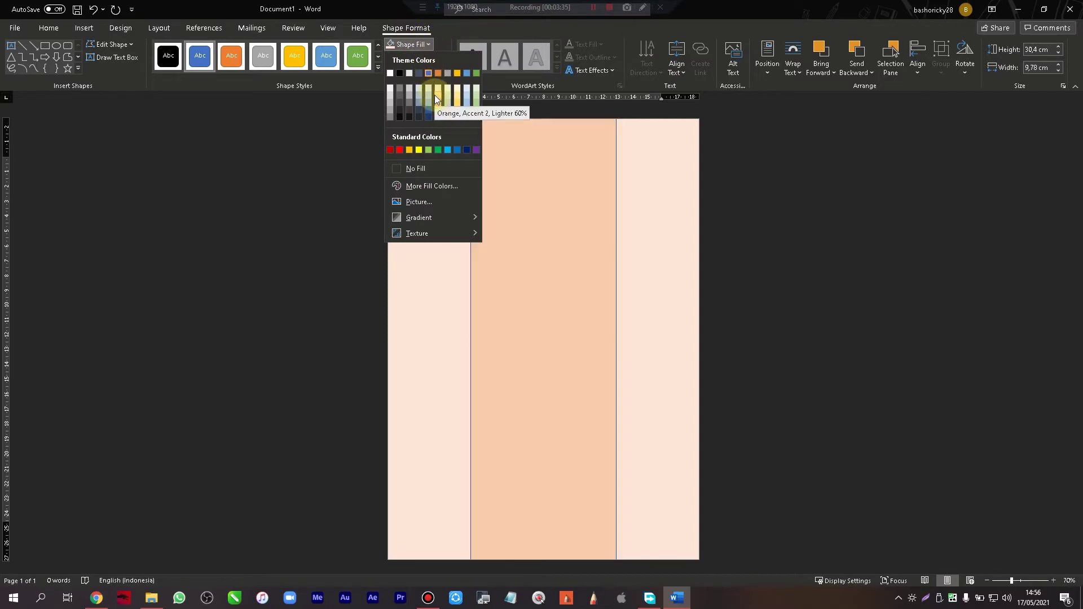
- Fill the strip light peach (Orange, Accent 2, Lighter 60%) and remove its outline
{"action": "left_click", "coordinate": [434, 95]}
{"action": "left_click", "coordinate": [432, 57]}
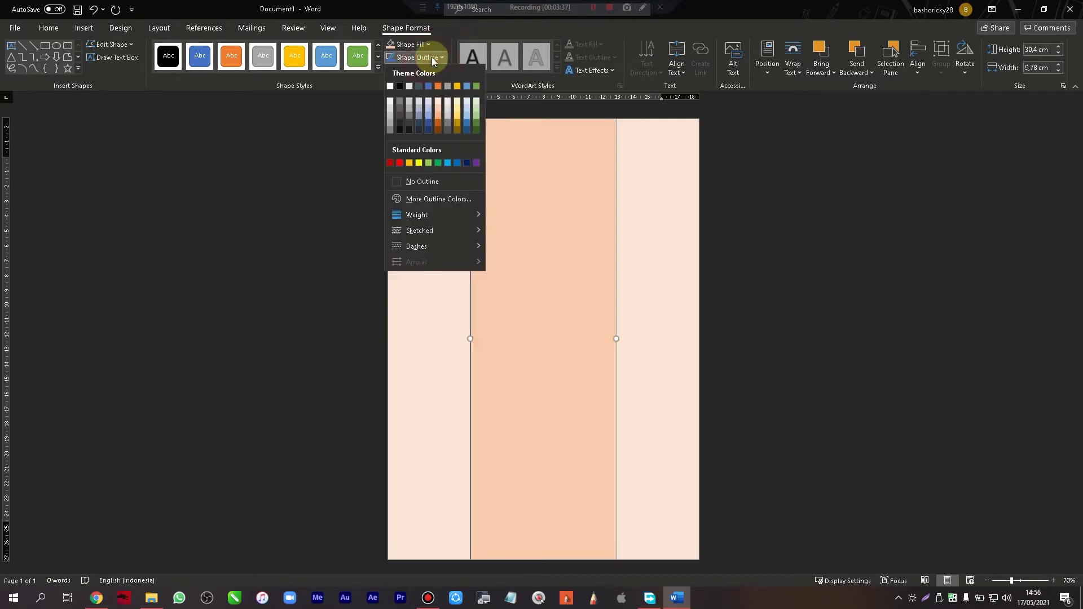
{"action": "left_click", "coordinate": [435, 182]}
{"action": "left_click", "coordinate": [802, 330]}
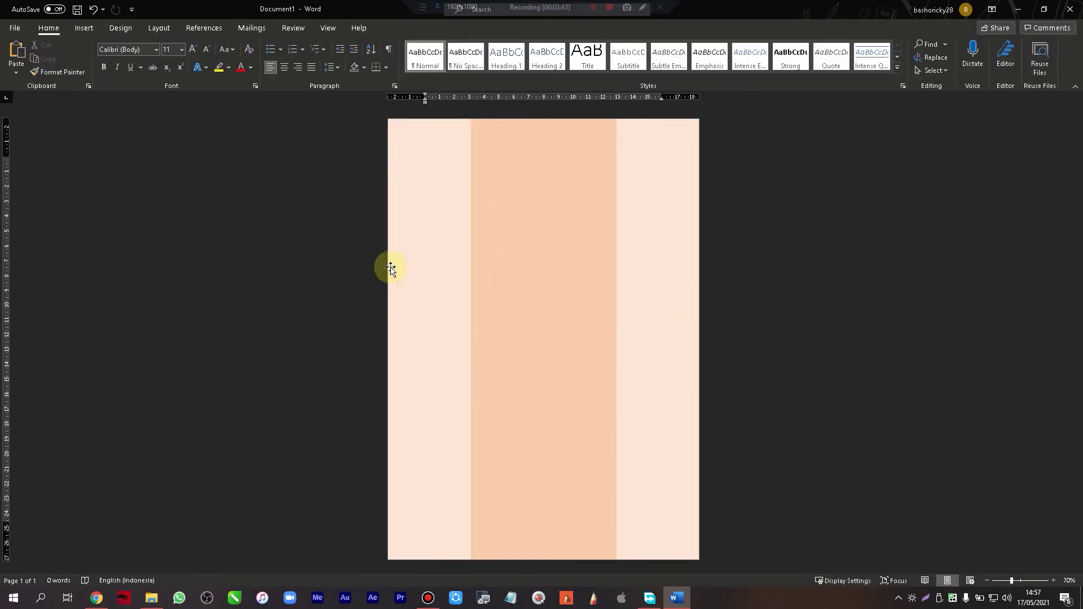
- Drag the MENU logo image from the week 7 folder onto the page
{"action": "left_click", "coordinate": [158, 597]}
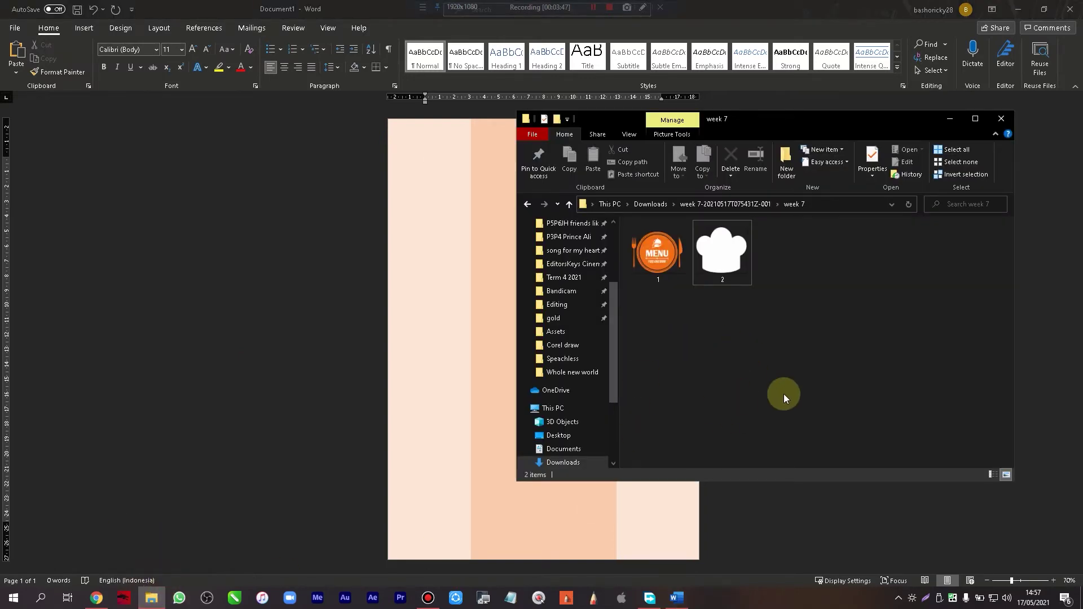
{"action": "left_click_drag", "start_coordinate": [756, 117], "coordinate": [968, 138]}
{"action": "left_click", "coordinate": [886, 392]}
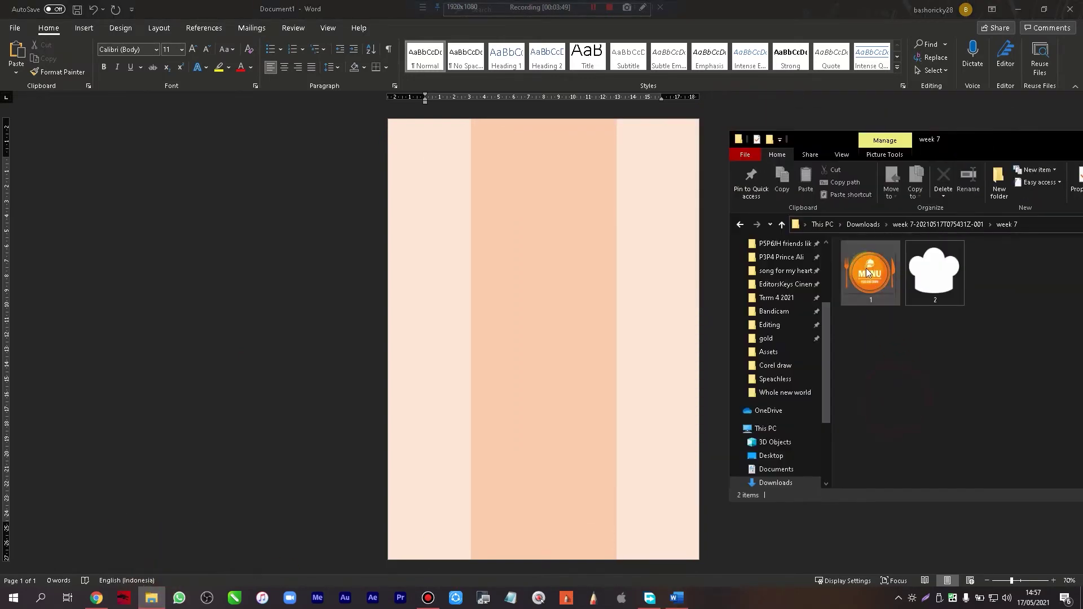
{"action": "left_click", "coordinate": [874, 284]}
{"action": "left_click_drag", "start_coordinate": [876, 279], "coordinate": [533, 333]}
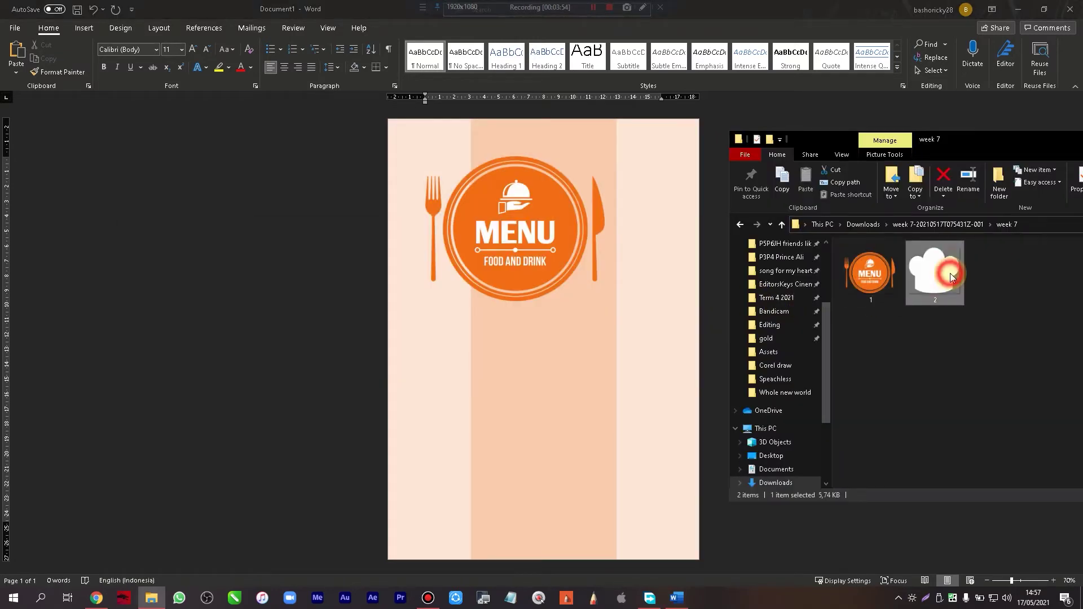
- Drag the chef-hat picture from the week 7 folder onto the page
{"action": "left_click_drag", "start_coordinate": [935, 271], "coordinate": [515, 348]}
{"action": "left_click", "coordinate": [555, 259]}
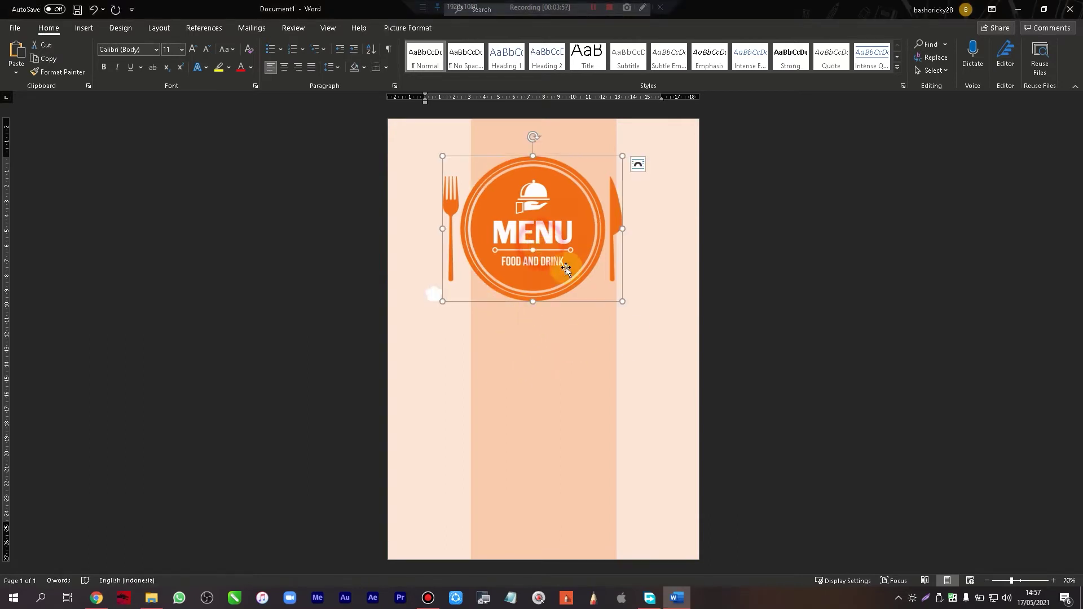
{"action": "left_click", "coordinate": [437, 302]}
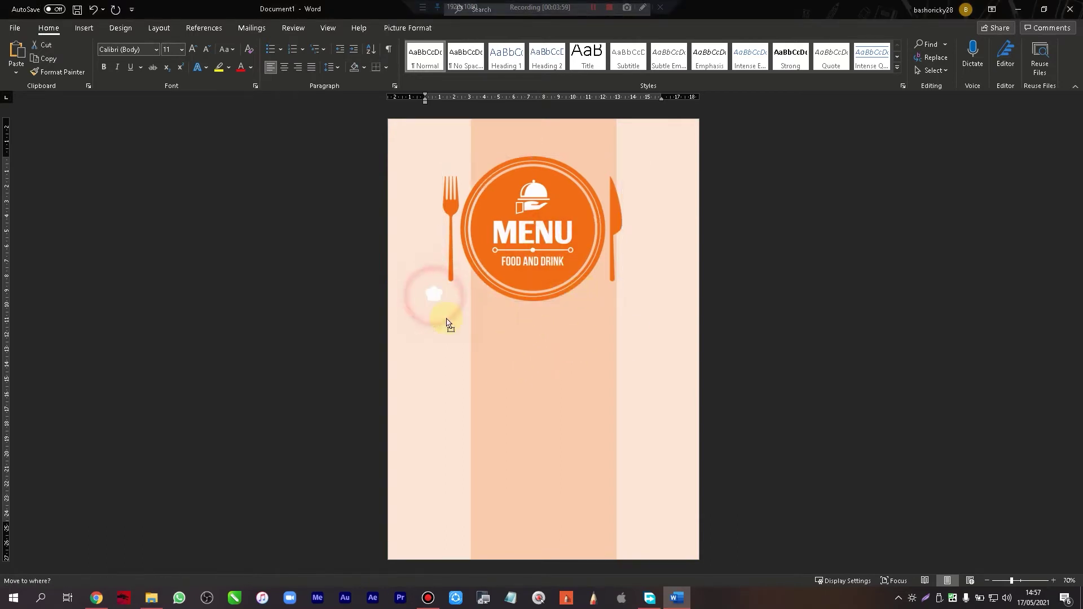
- Set the MENU logo to In Front of Text and move it down toward mid-page
{"action": "left_click", "coordinate": [518, 289]}
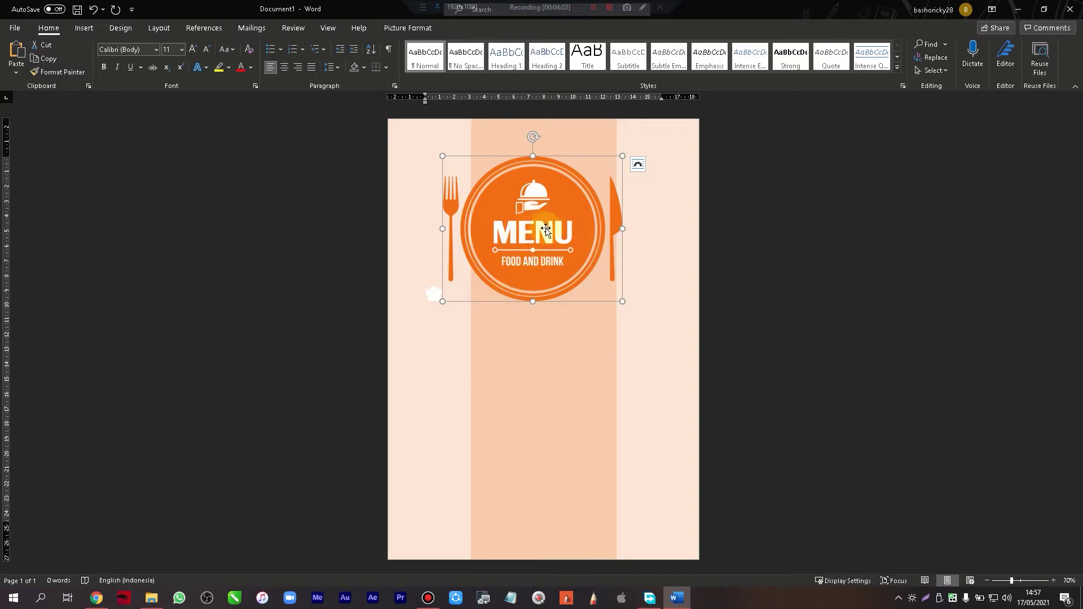
{"action": "left_click", "coordinate": [412, 28]}
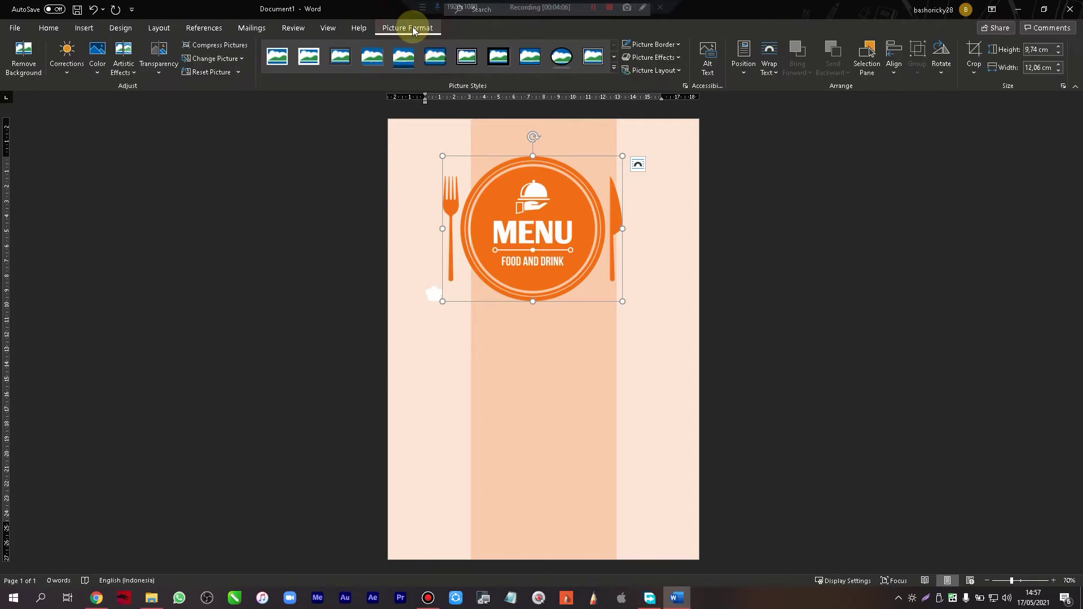
{"action": "left_click", "coordinate": [769, 71]}
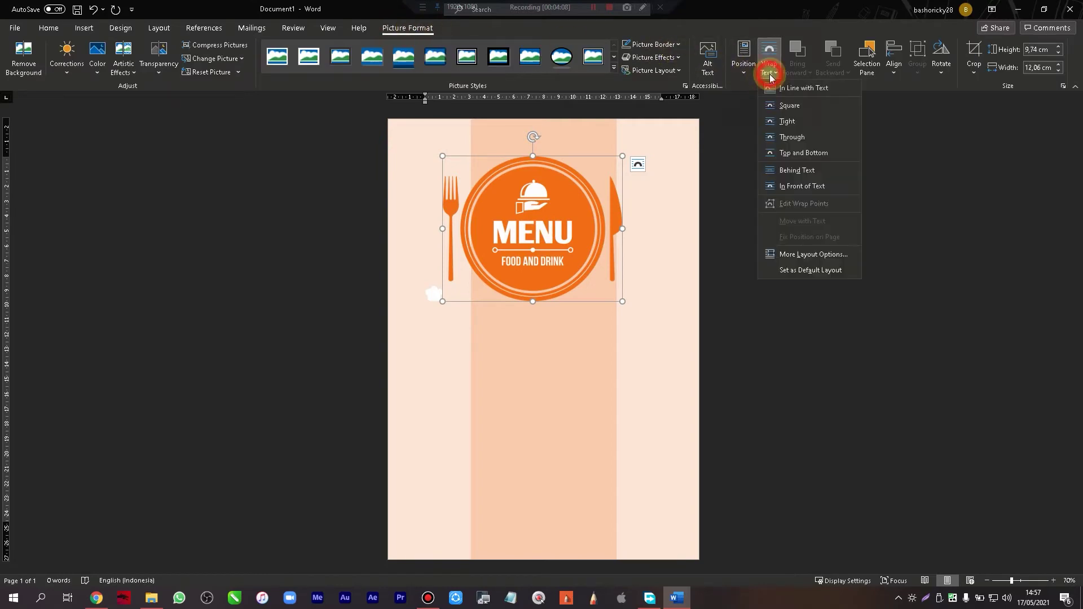
{"action": "left_click", "coordinate": [790, 185]}
{"action": "left_click_drag", "start_coordinate": [505, 226], "coordinate": [545, 352]}
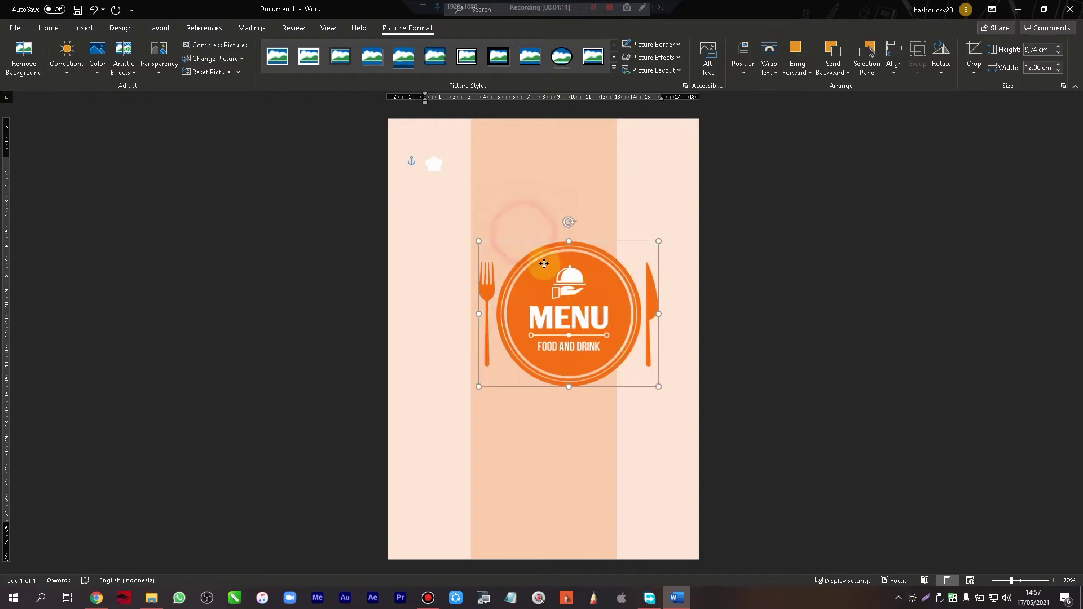
{"action": "left_click_drag", "start_coordinate": [490, 261], "coordinate": [432, 276]}
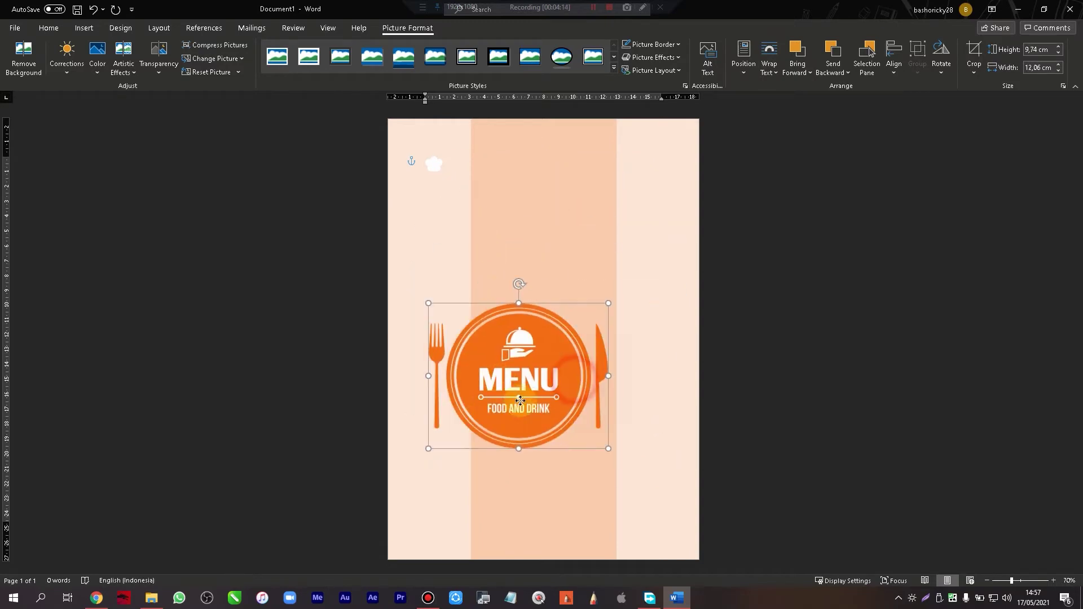
{"action": "left_click", "coordinate": [434, 166]}
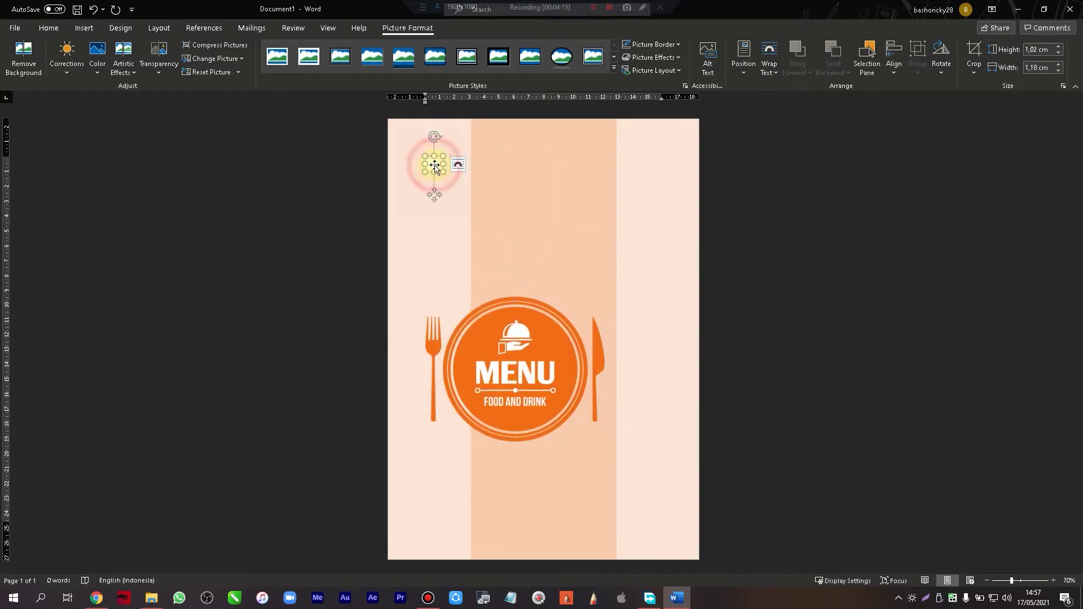
- Float the chef hat In Front of Text, centre it at the top, enlarge to 2.77 × 3.18 cm
{"action": "left_click", "coordinate": [771, 66]}
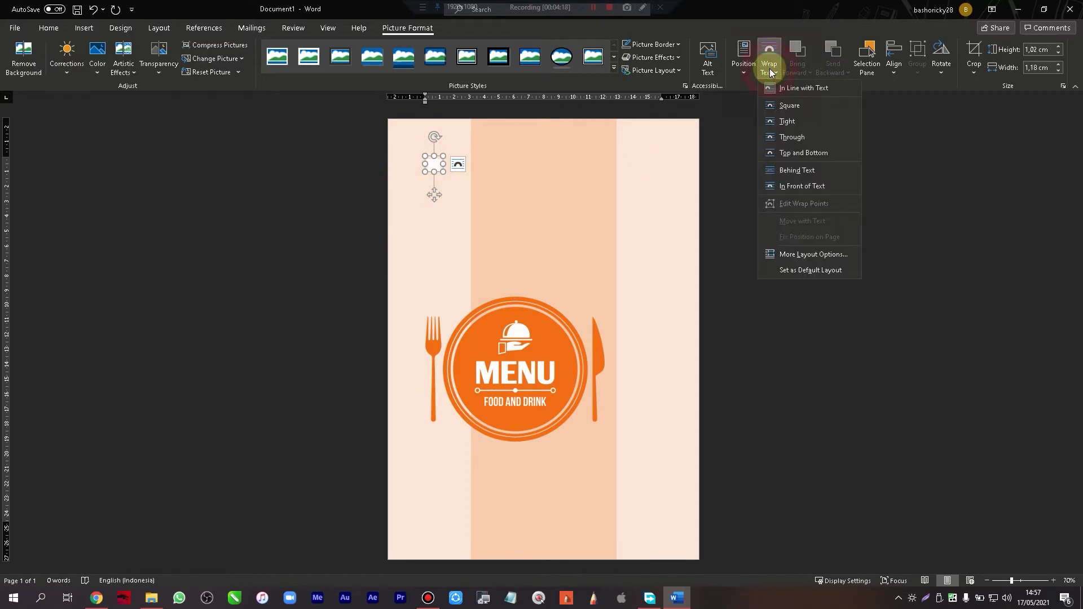
{"action": "left_click", "coordinate": [804, 187]}
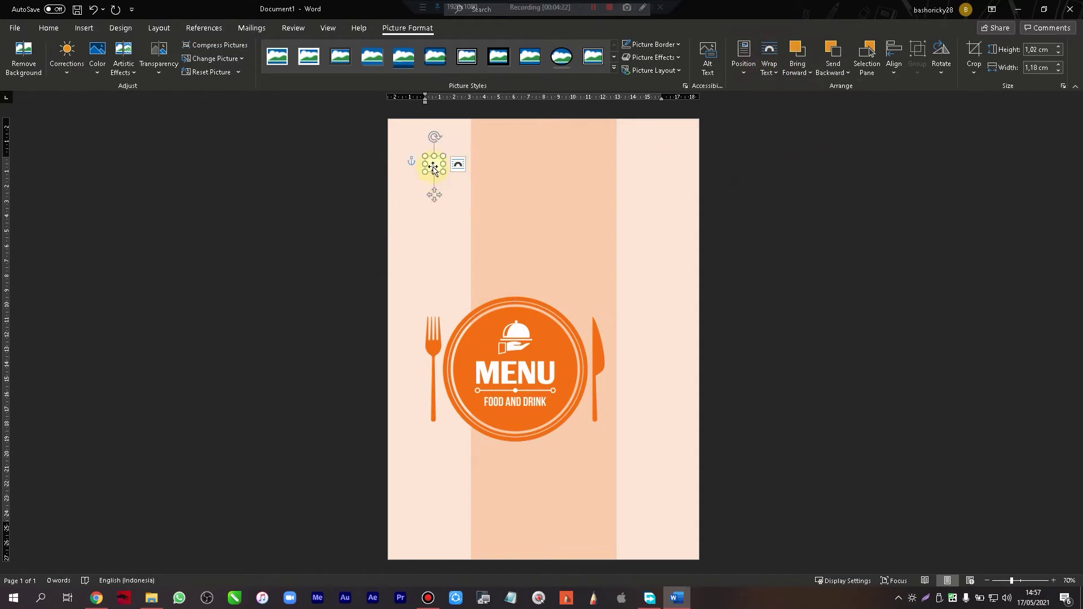
{"action": "left_click_drag", "start_coordinate": [434, 168], "coordinate": [545, 163]}
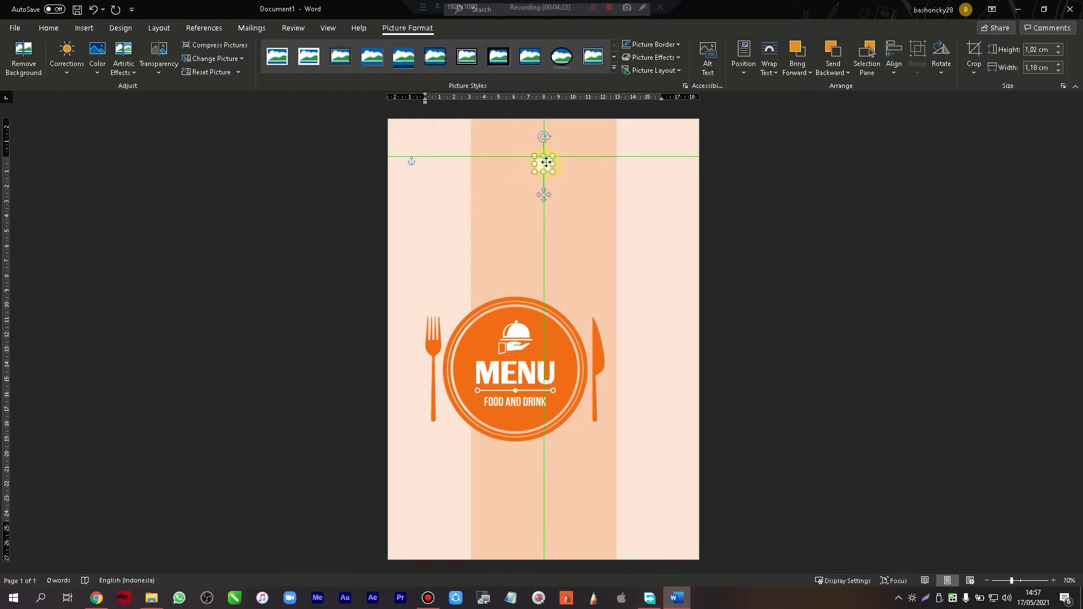
{"action": "mouse_move", "coordinate": [553, 172]}
{"action": "left_mouse_down"}
{"action": "mouse_move", "coordinate": [582, 197]}
{"action": "mouse_move", "coordinate": [547, 155]}
{"action": "left_mouse_up"}
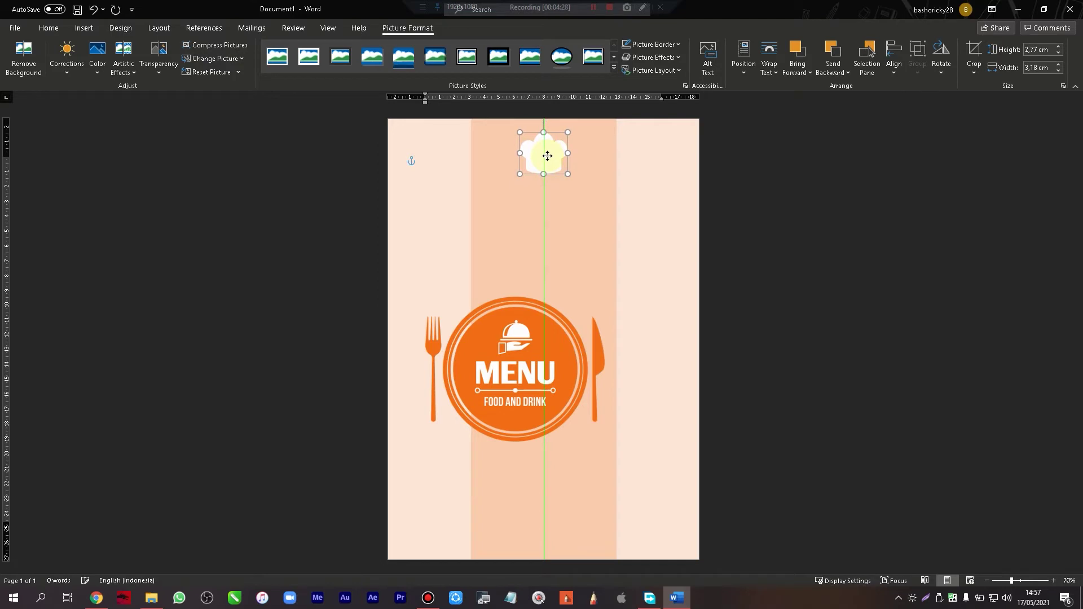
- Drag the MENU logo onto the page's horizontal centre
{"action": "left_click", "coordinate": [628, 249]}
{"action": "left_click", "coordinate": [522, 372]}
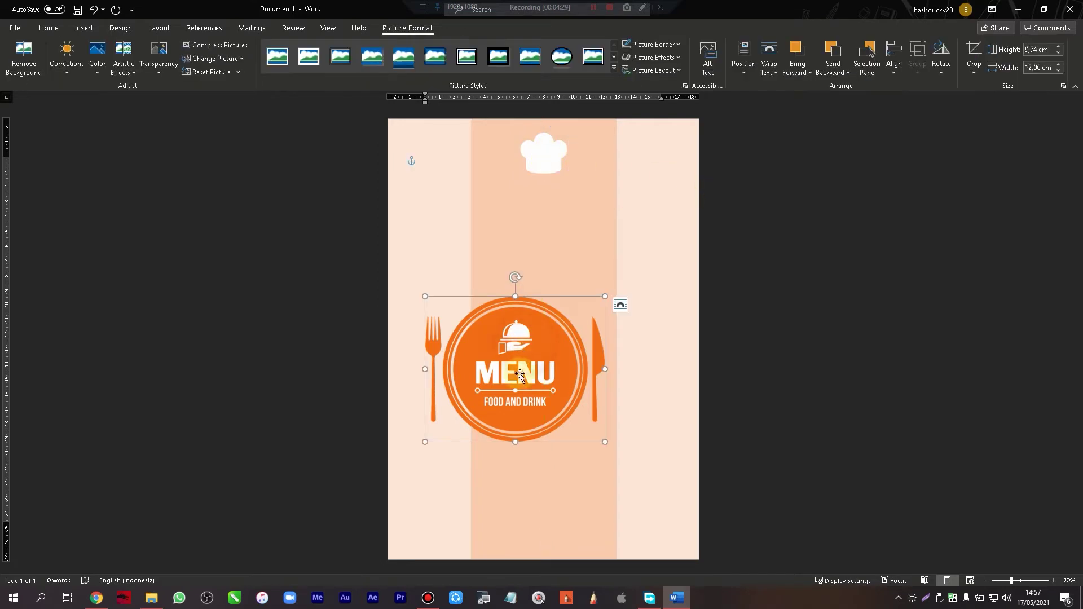
{"action": "left_click_drag", "start_coordinate": [522, 372], "coordinate": [546, 339]}
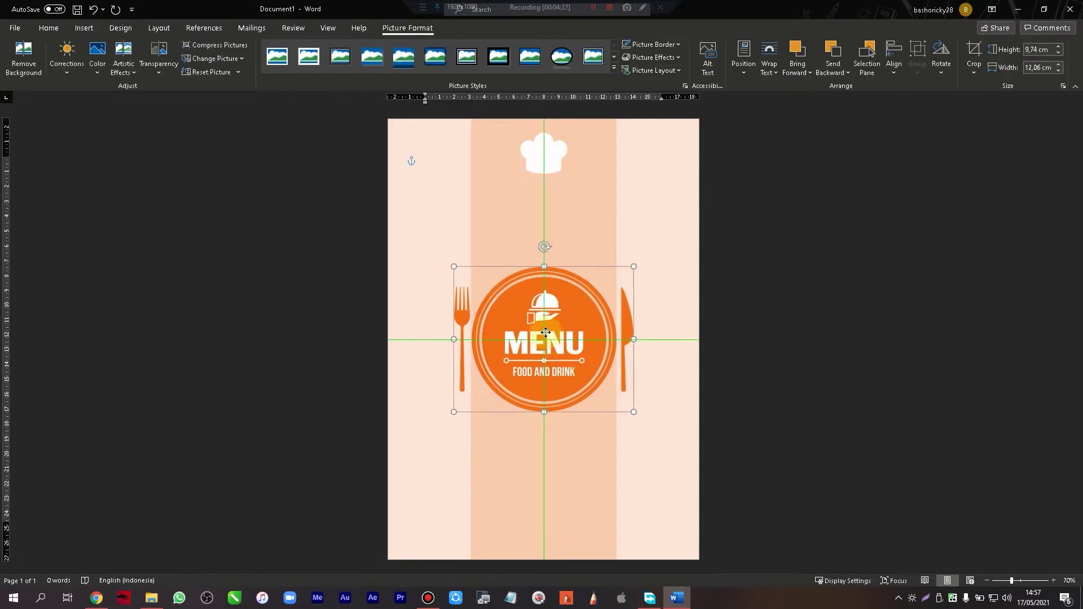
{"action": "left_click", "coordinate": [741, 259]}
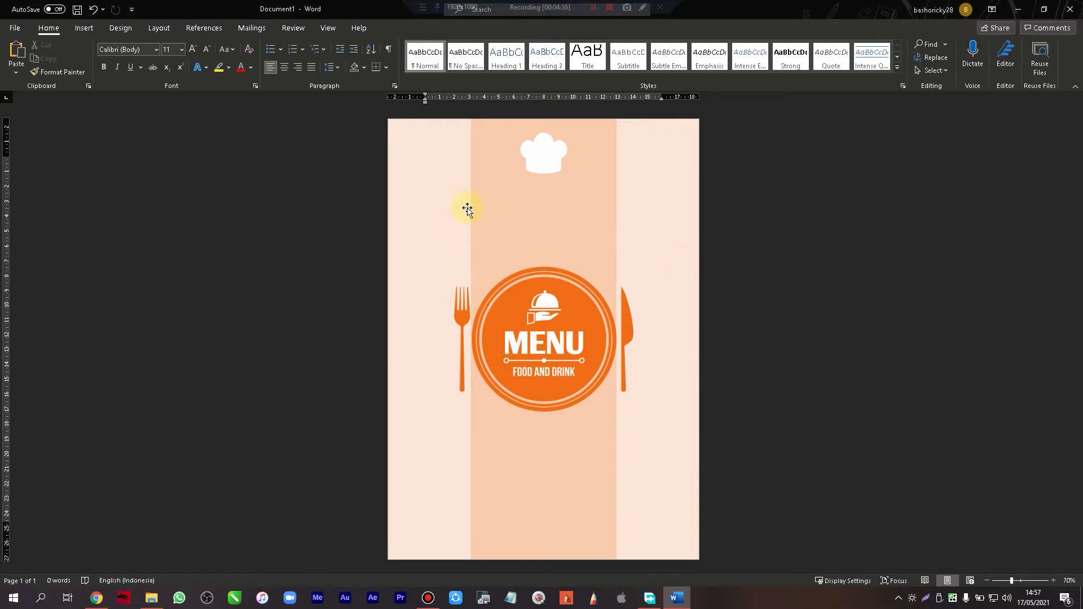
- Draw a text box between the chef hat and MENU emblem holding 'WOODLANDS CAFETARIA'
{"action": "left_click", "coordinate": [85, 29]}
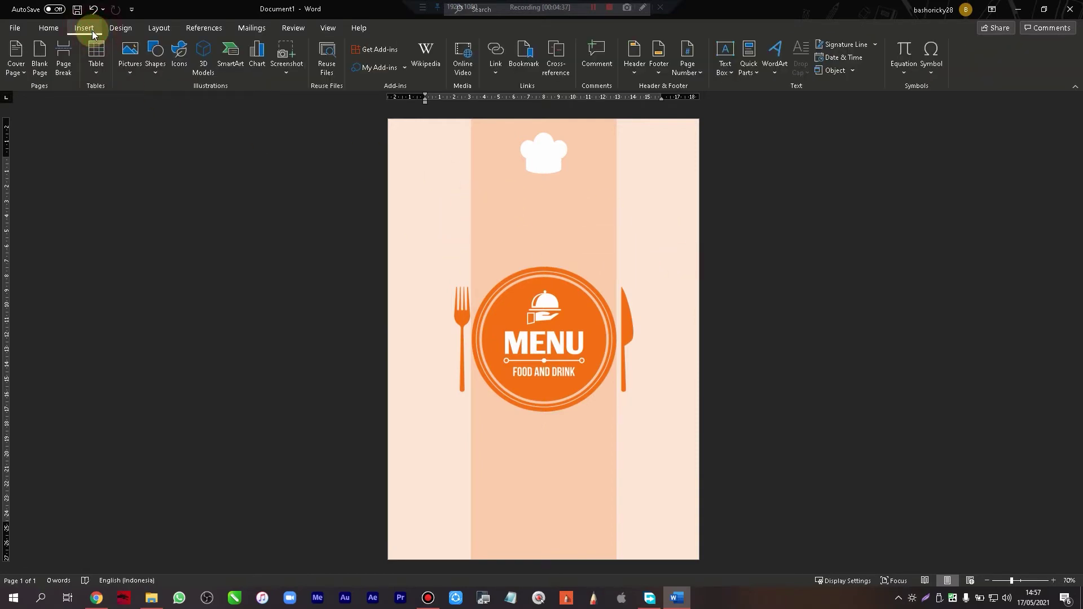
{"action": "left_click", "coordinate": [152, 77]}
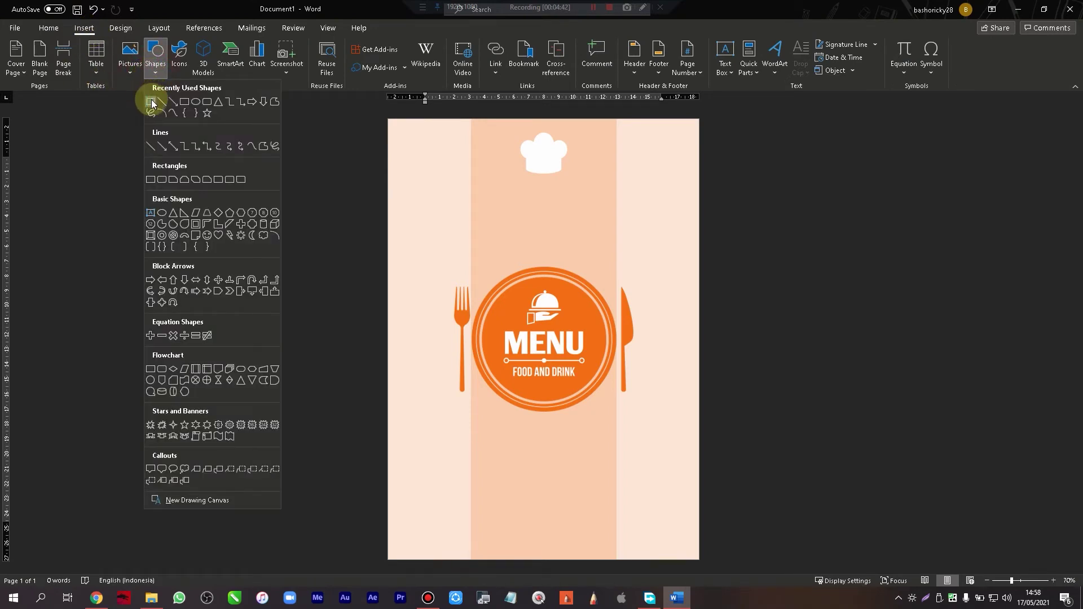
{"action": "left_click", "coordinate": [83, 31]}
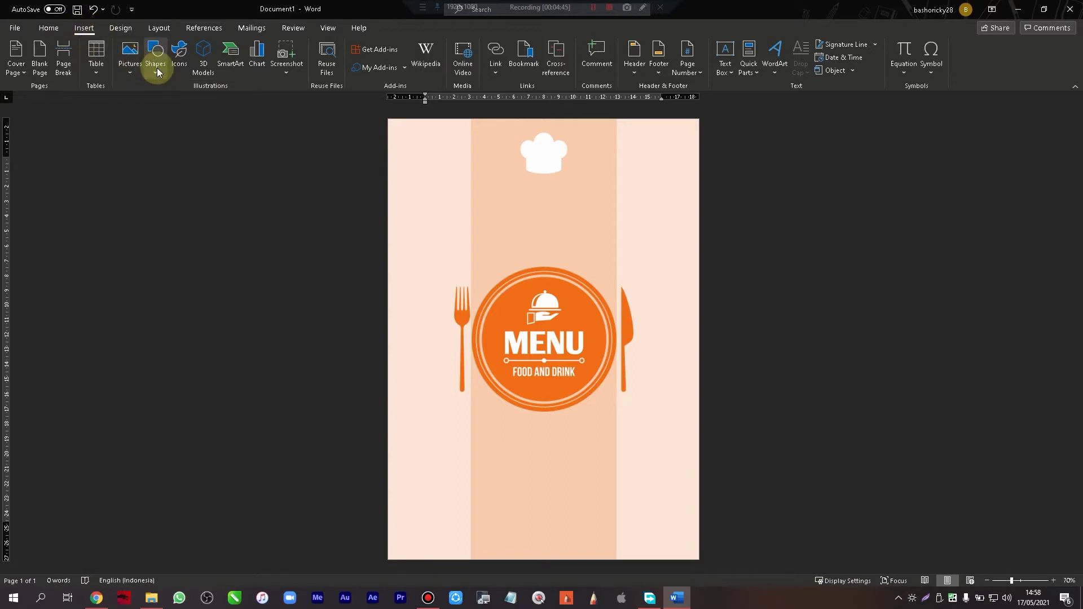
{"action": "left_click", "coordinate": [155, 70]}
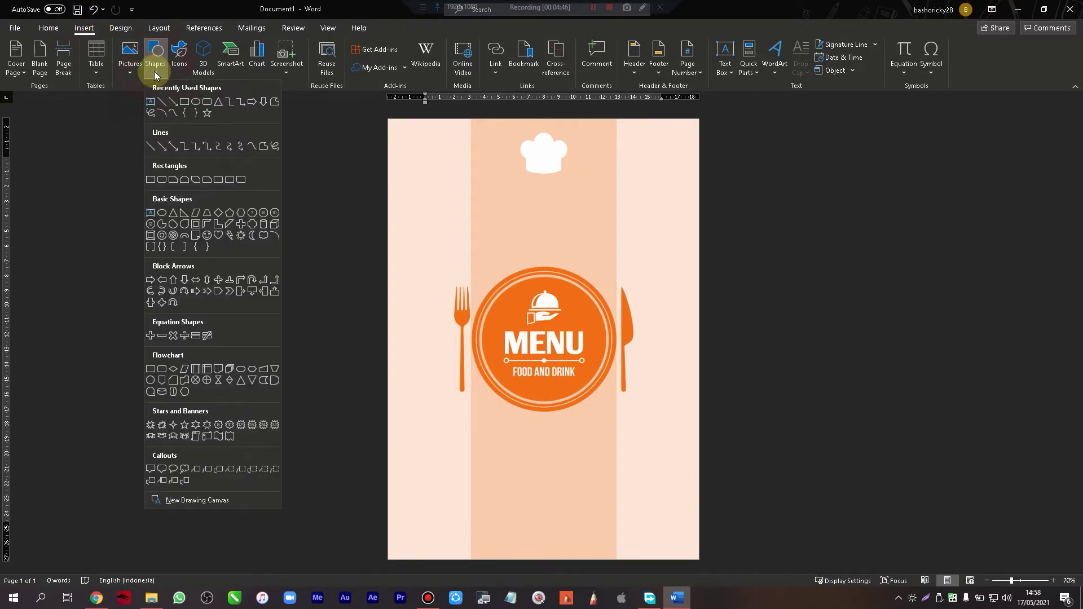
{"action": "left_click", "coordinate": [151, 103]}
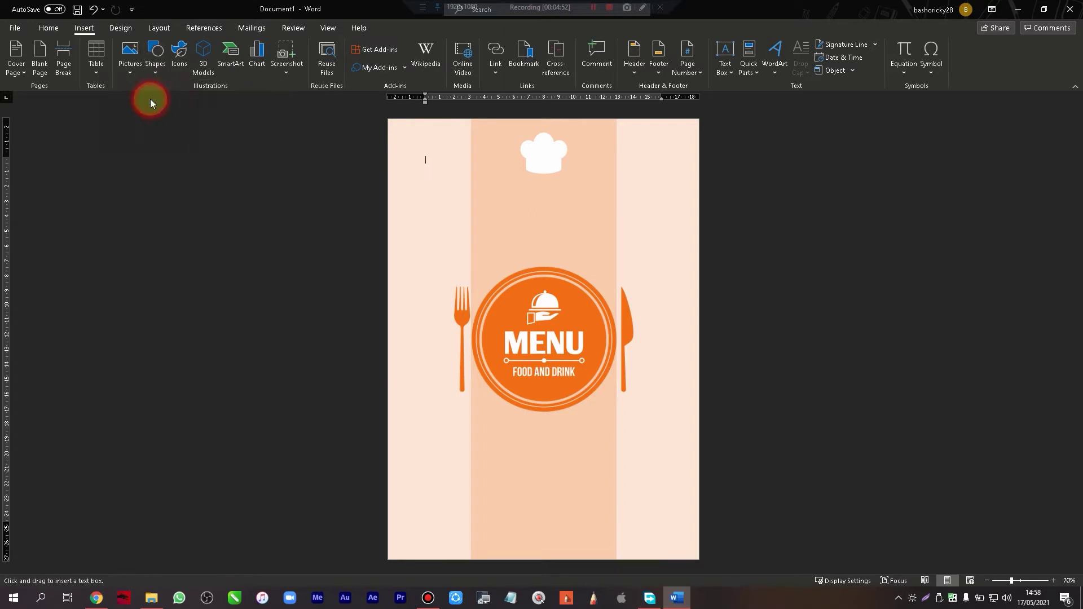
{"action": "left_click_drag", "start_coordinate": [445, 191], "coordinate": [659, 261]}
{"action": "type", "text": "WOODLANDS CAFETARIA"}
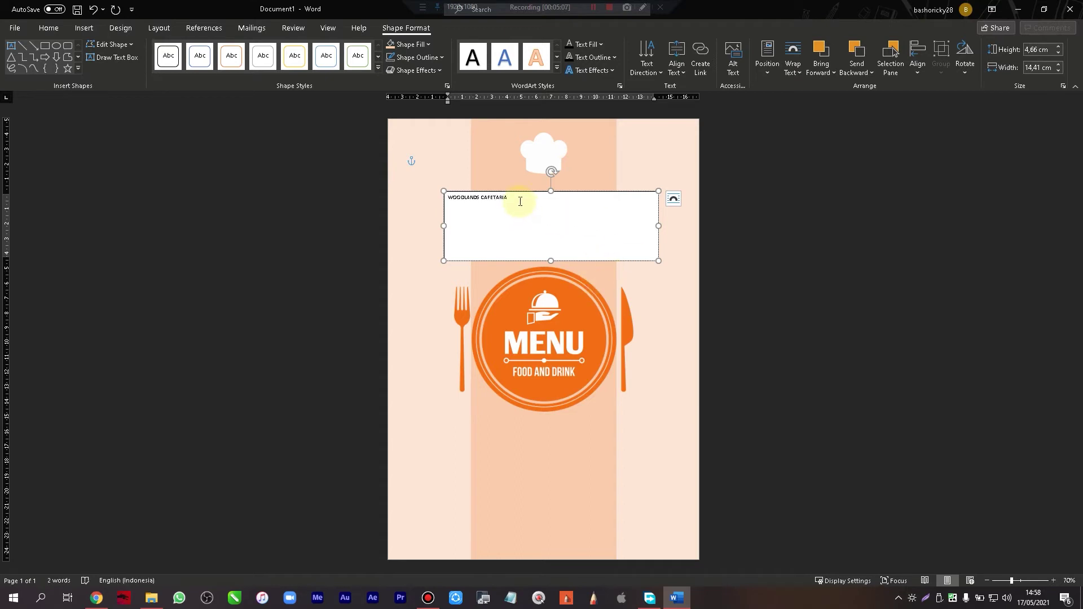
{"action": "left_click_drag", "start_coordinate": [513, 201], "coordinate": [445, 198]}
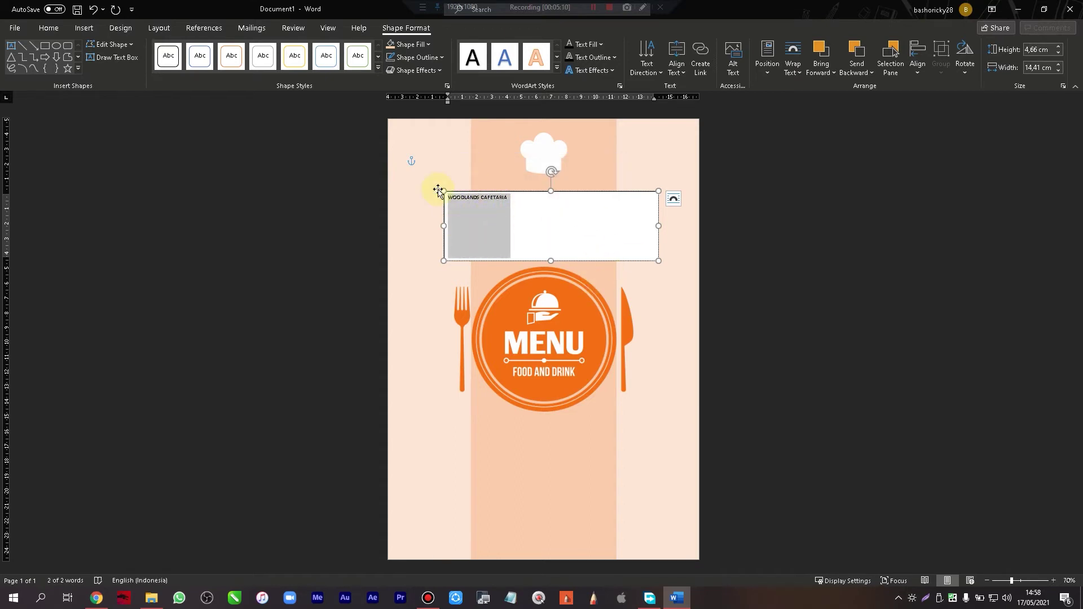
{"action": "left_click", "coordinate": [49, 27]}
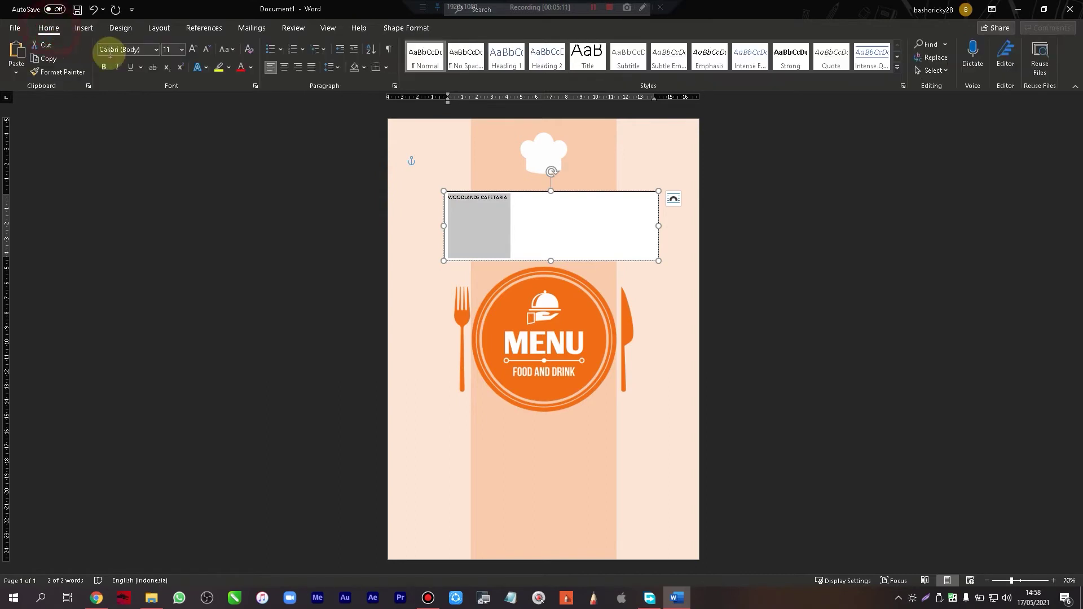
{"action": "left_click", "coordinate": [157, 50]}
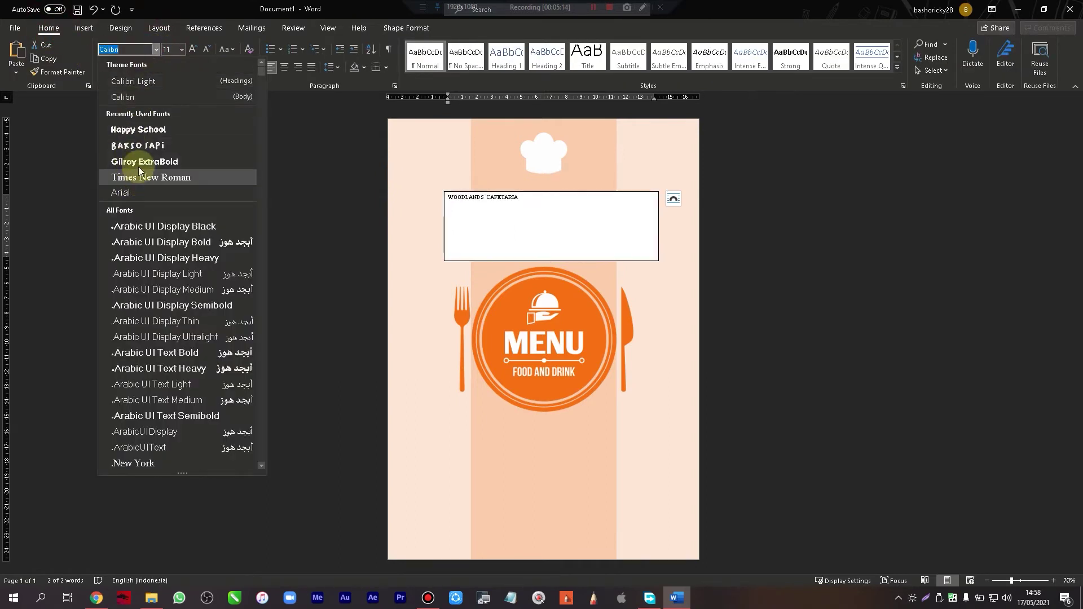
- Format the WOODLANDS CAFETARIA title in Bakso Sapi, 48 pt, centre-aligned
{"action": "left_click", "coordinate": [247, 143]}
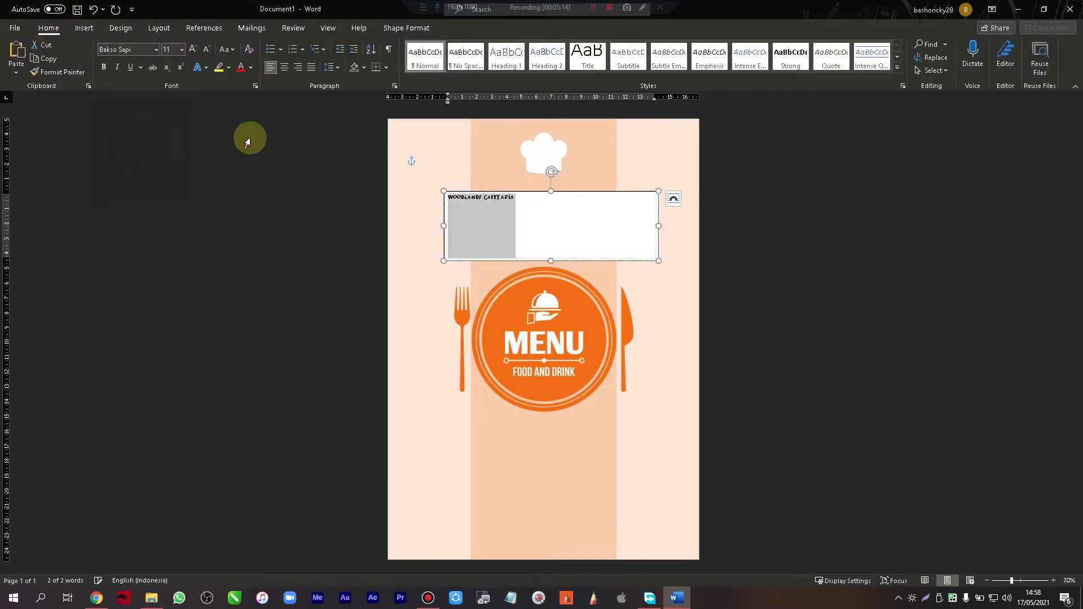
{"action": "left_click", "coordinate": [181, 50]}
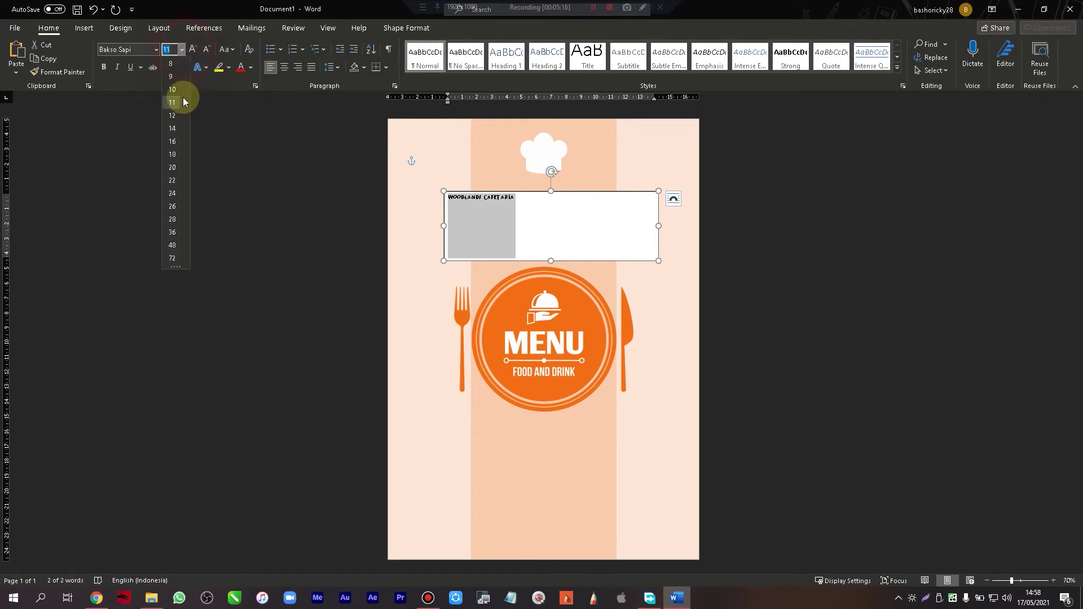
{"action": "left_click", "coordinate": [173, 246]}
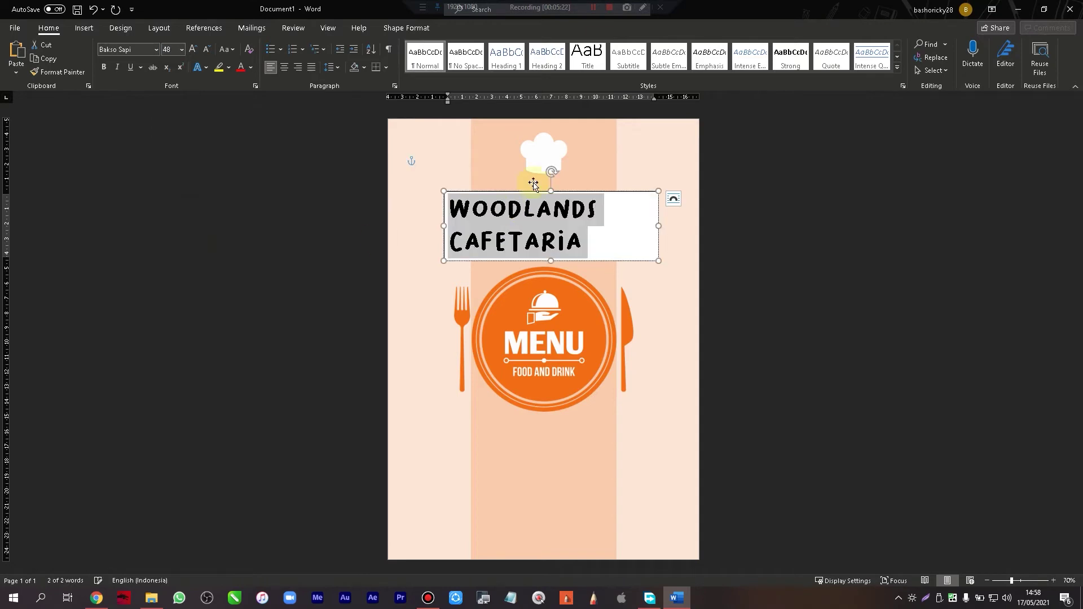
{"action": "left_click", "coordinate": [287, 68]}
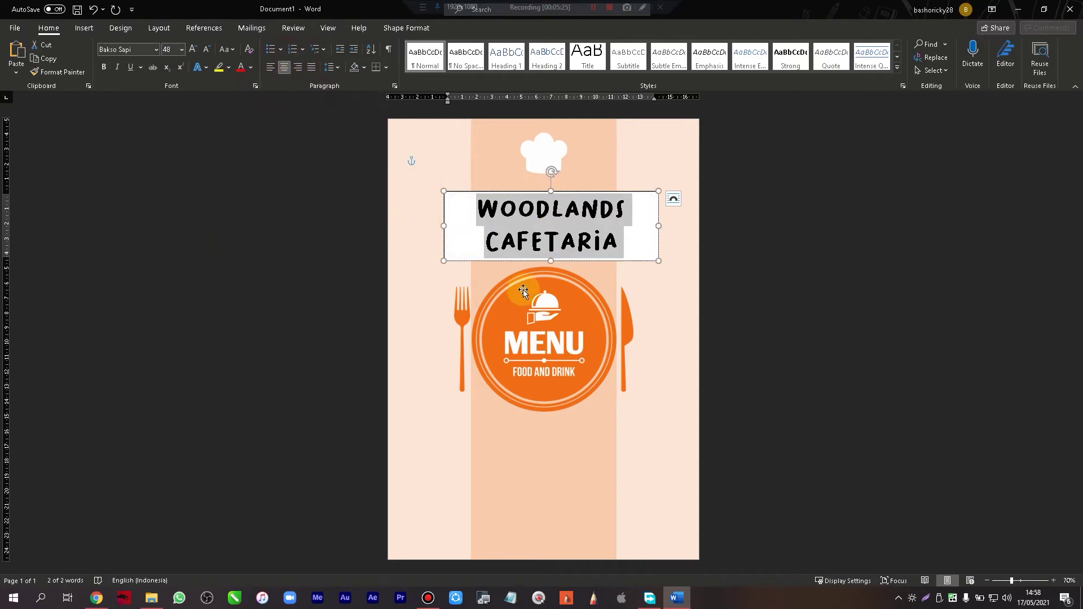
{"action": "left_click", "coordinate": [691, 294]}
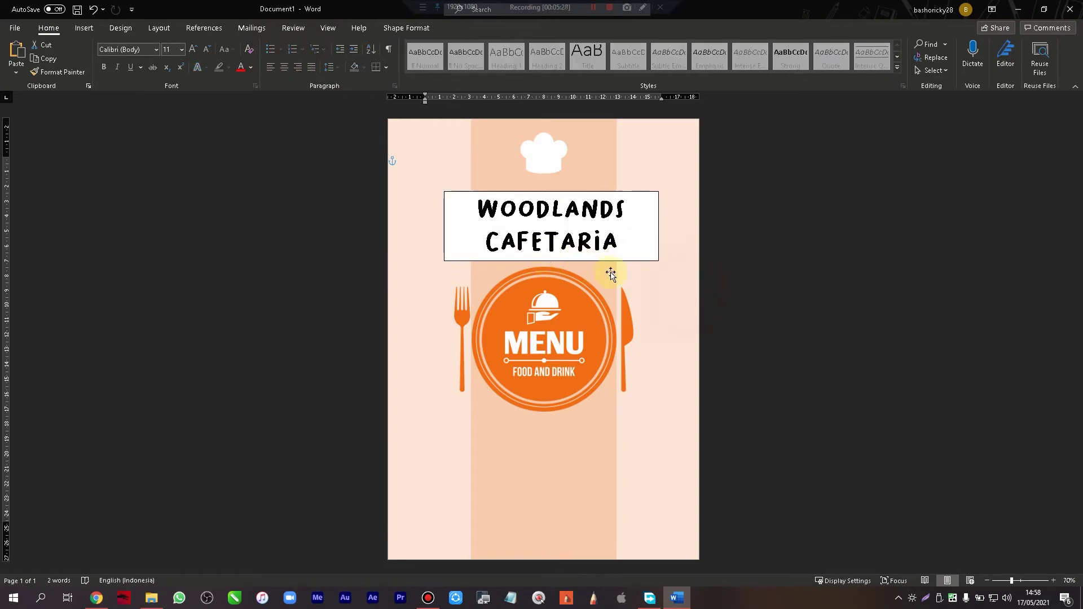
{"action": "left_click", "coordinate": [625, 237]}
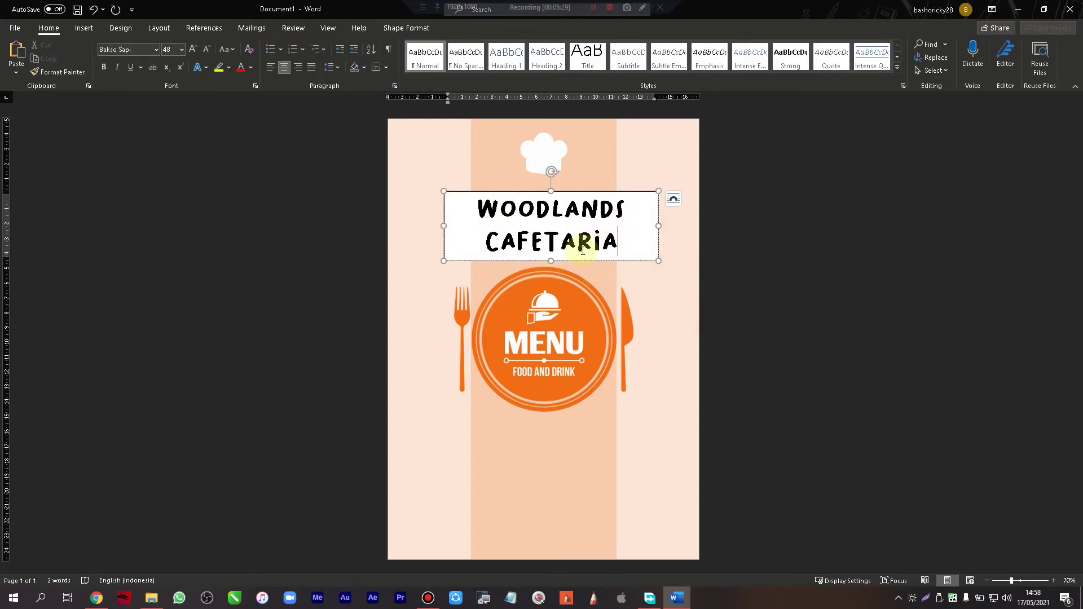
{"action": "left_click", "coordinate": [653, 303]}
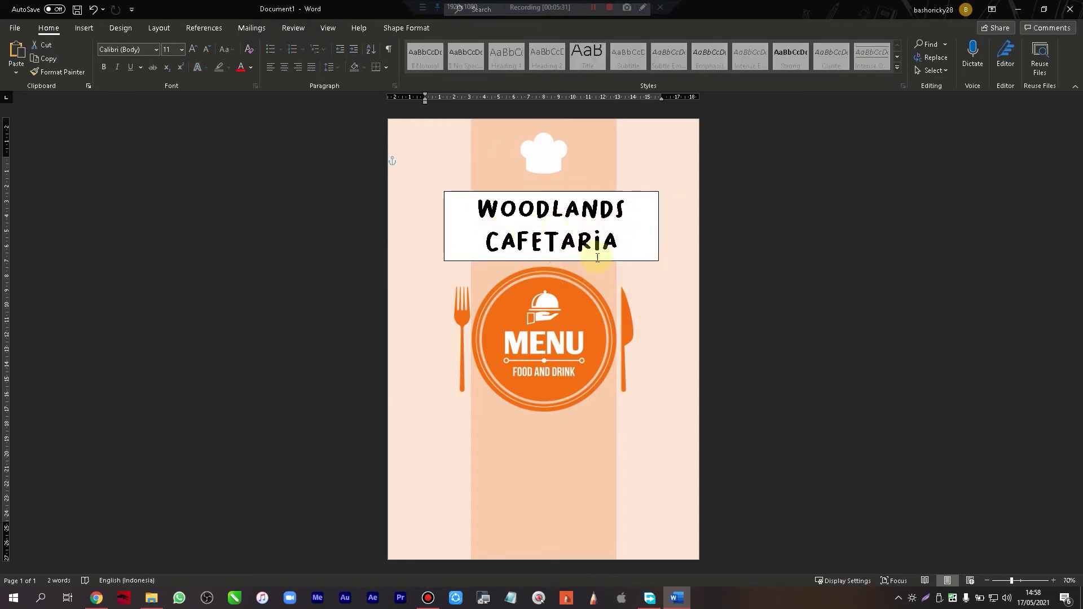
{"action": "left_click", "coordinate": [560, 227]}
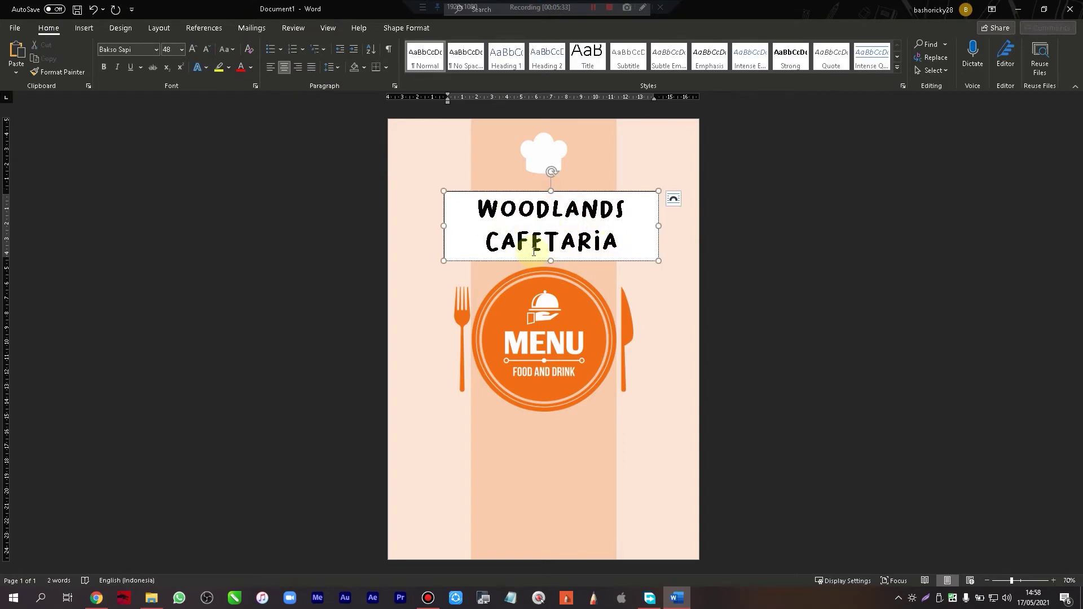
{"action": "left_click", "coordinate": [414, 28]}
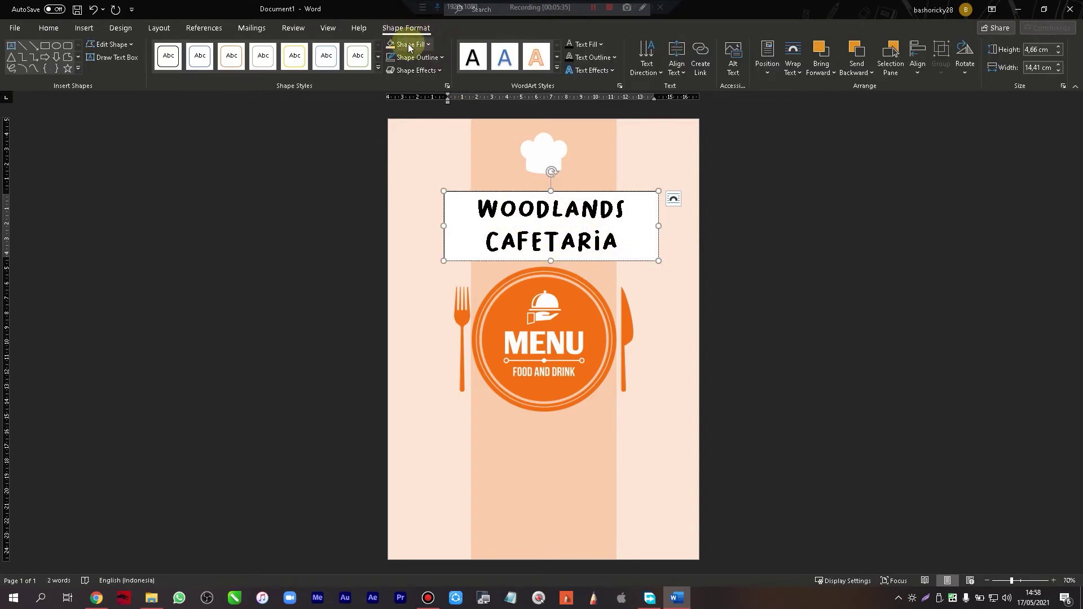
- Give the title box No Outline and No Fill, and align it to the page centre line
{"action": "left_click", "coordinate": [425, 57]}
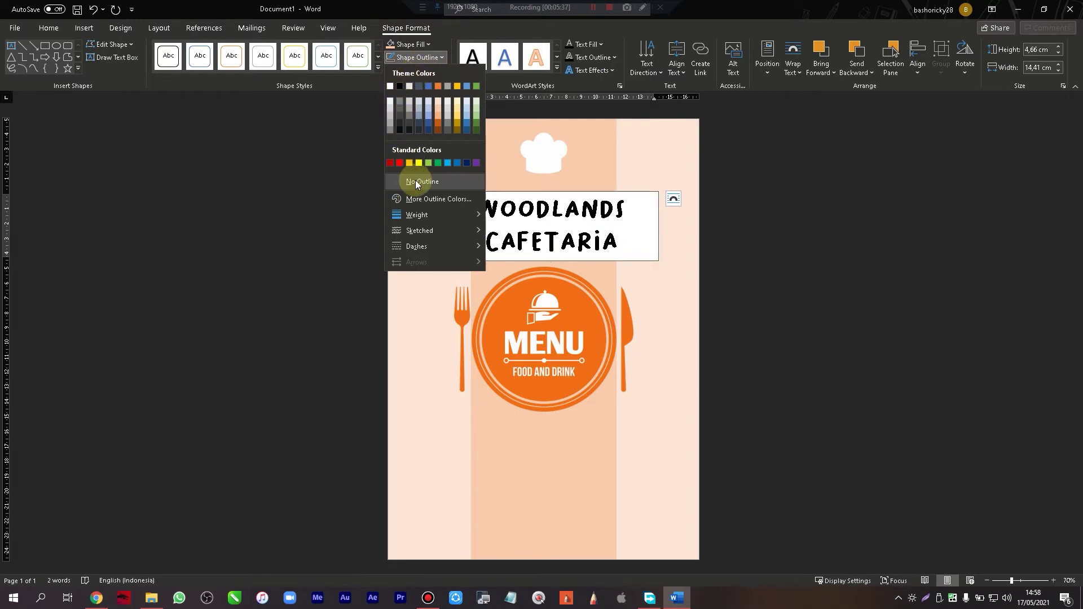
{"action": "left_click", "coordinate": [412, 181]}
{"action": "left_click", "coordinate": [420, 45]}
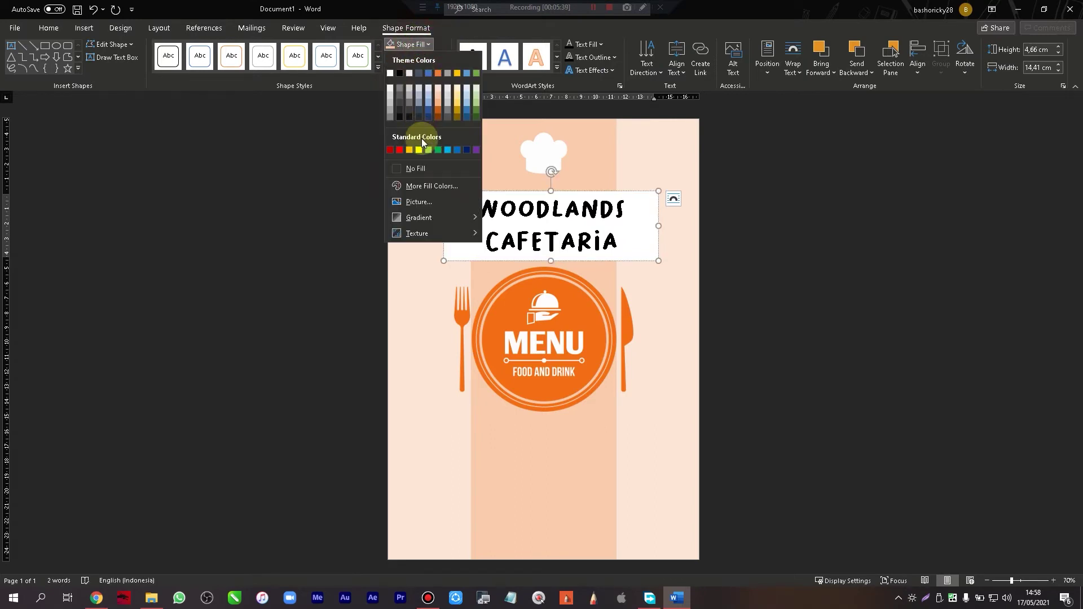
{"action": "left_click", "coordinate": [422, 168]}
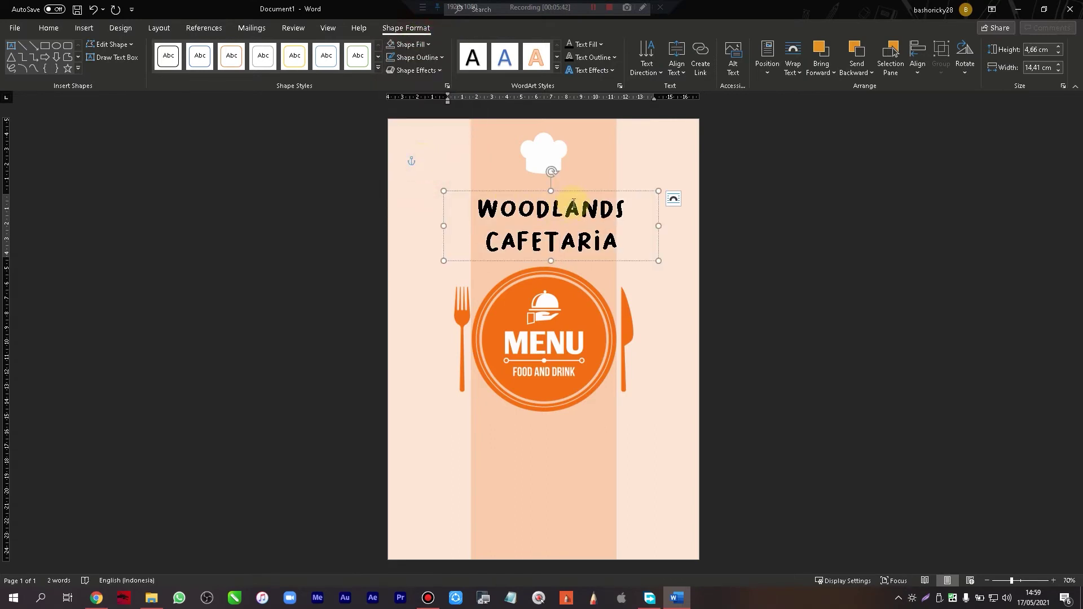
{"action": "left_click_drag", "start_coordinate": [569, 194], "coordinate": [558, 192]}
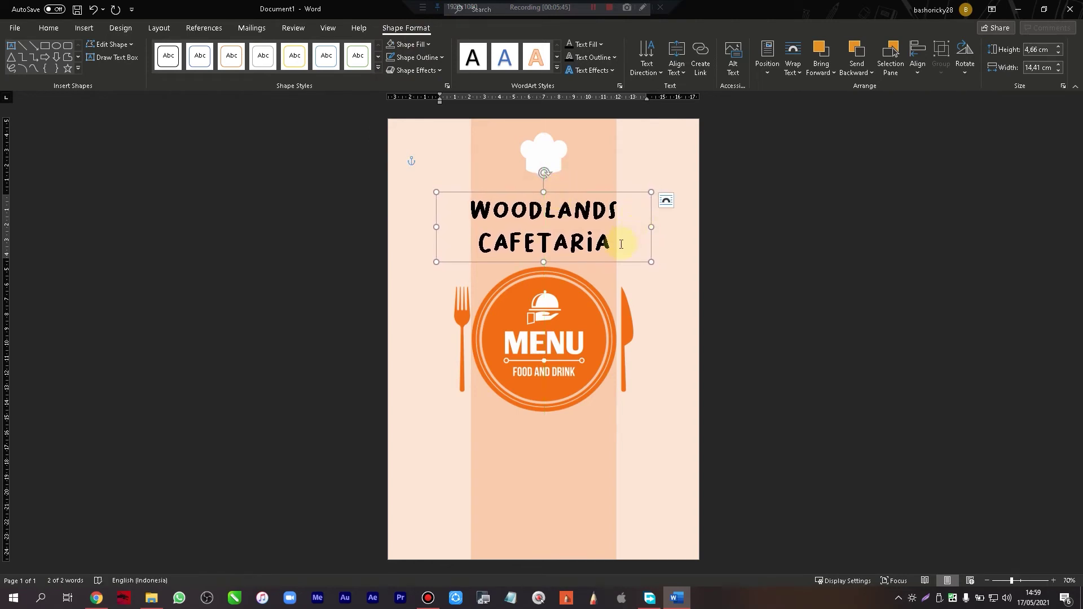
- Colour the WOODLANDS CAFETARIA text orange and nudge its box slightly up, centred
{"action": "left_click_drag", "start_coordinate": [620, 244], "coordinate": [472, 204]}
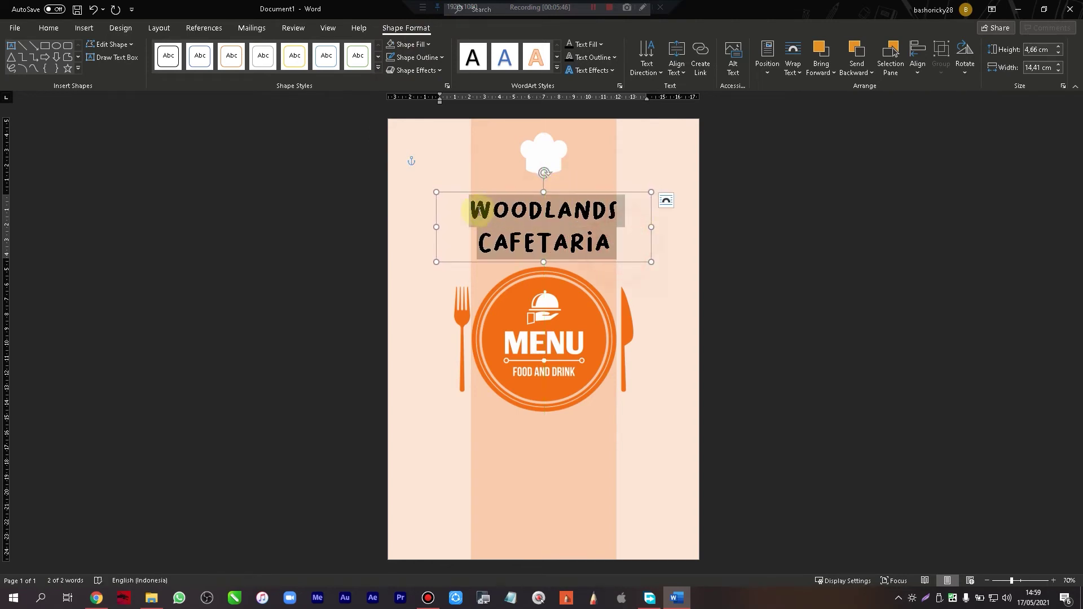
{"action": "left_click", "coordinate": [48, 28]}
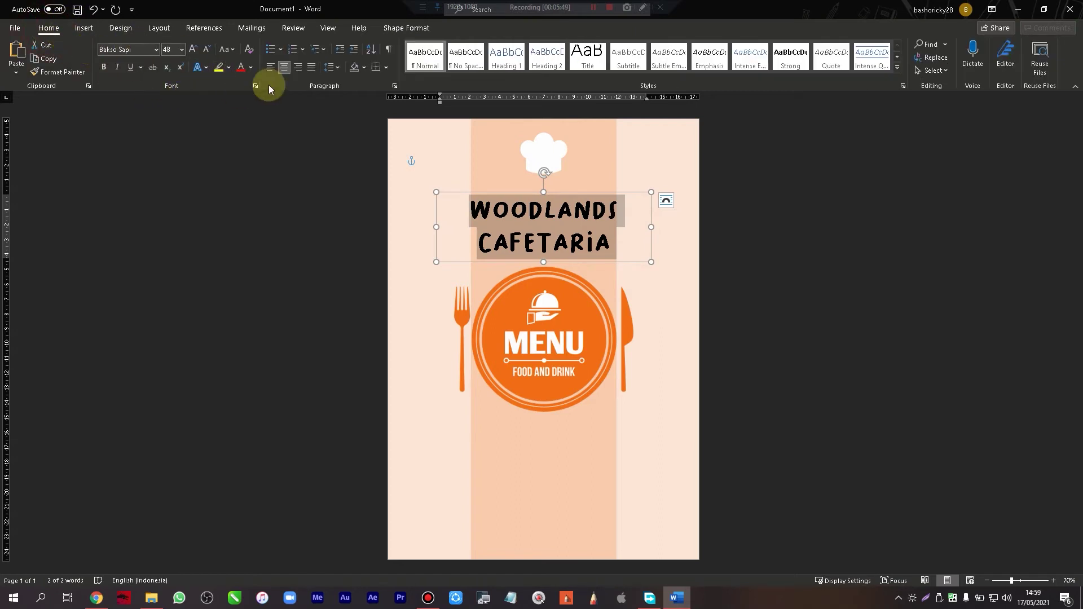
{"action": "left_click", "coordinate": [251, 68]}
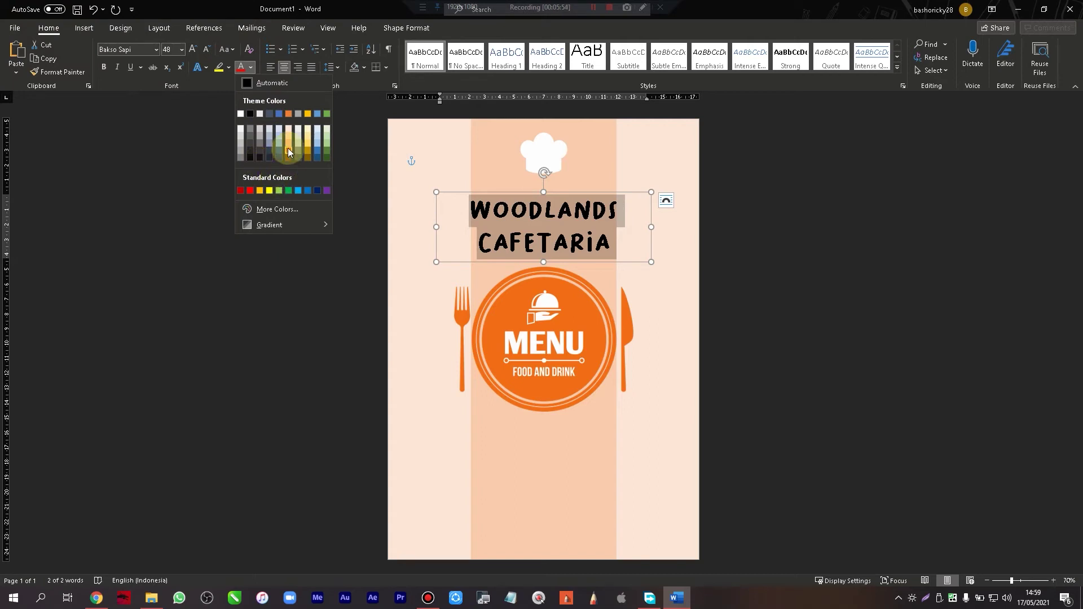
{"action": "left_click", "coordinate": [288, 114]}
{"action": "left_click", "coordinate": [750, 272]}
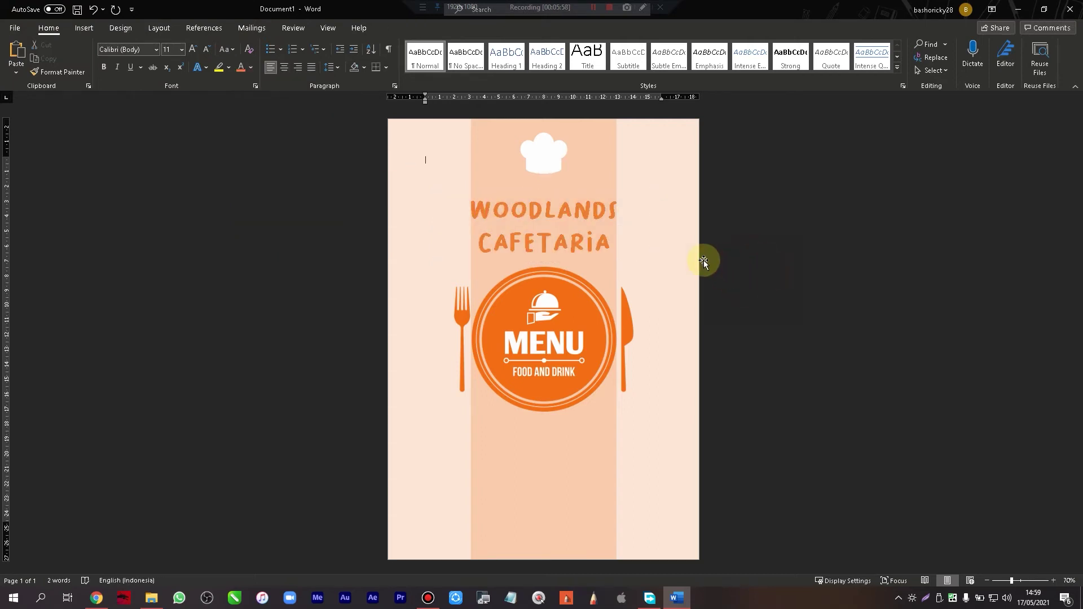
{"action": "left_click", "coordinate": [564, 220]}
{"action": "left_click_drag", "start_coordinate": [551, 193], "coordinate": [554, 188]}
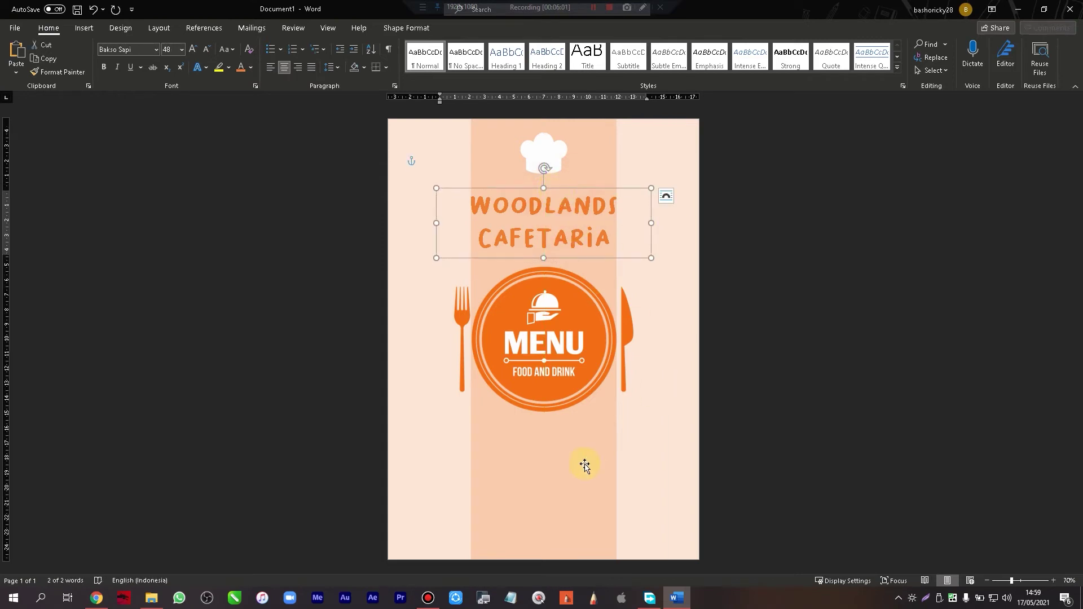
- Draw a text box near the bottom of the page containing the author byline
{"action": "left_click", "coordinate": [86, 29]}
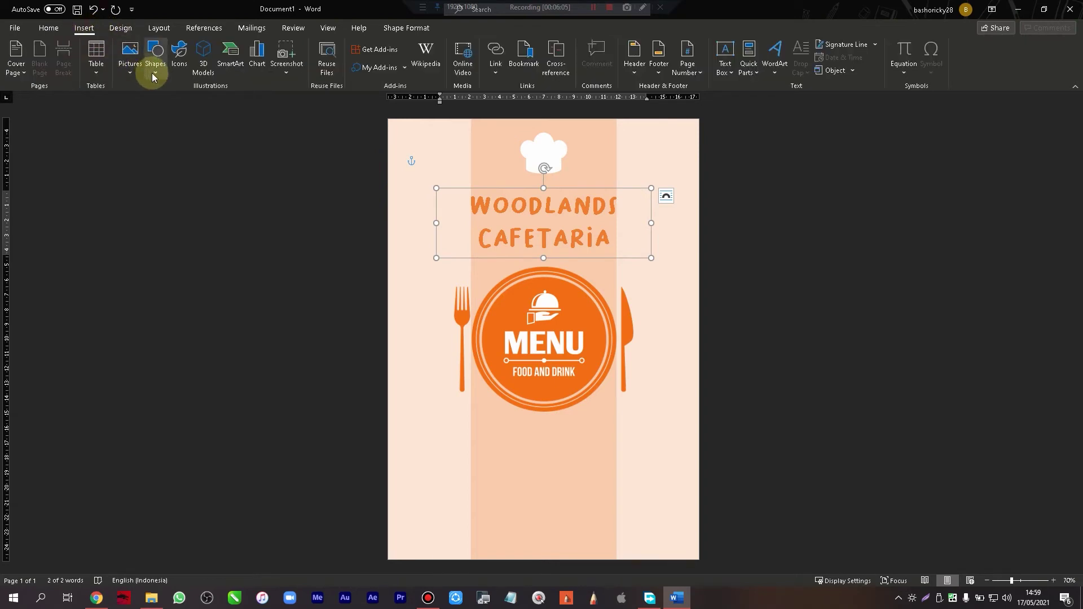
{"action": "left_click", "coordinate": [152, 77]}
{"action": "left_click", "coordinate": [152, 103]}
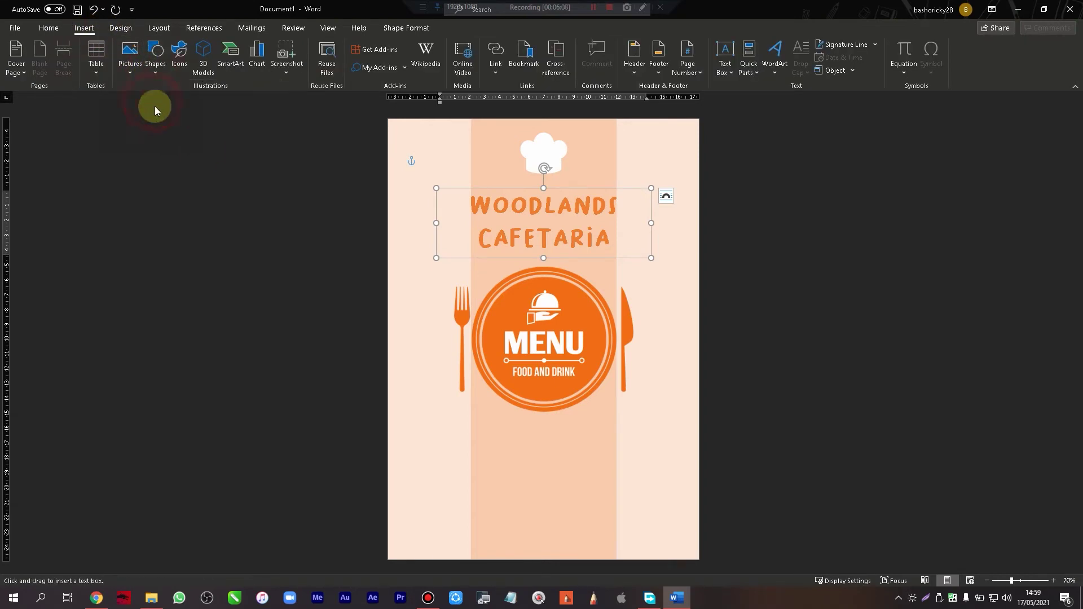
{"action": "left_click_drag", "start_coordinate": [450, 449], "coordinate": [652, 541]}
{"action": "type", "text": "BY BASHONICKY"}
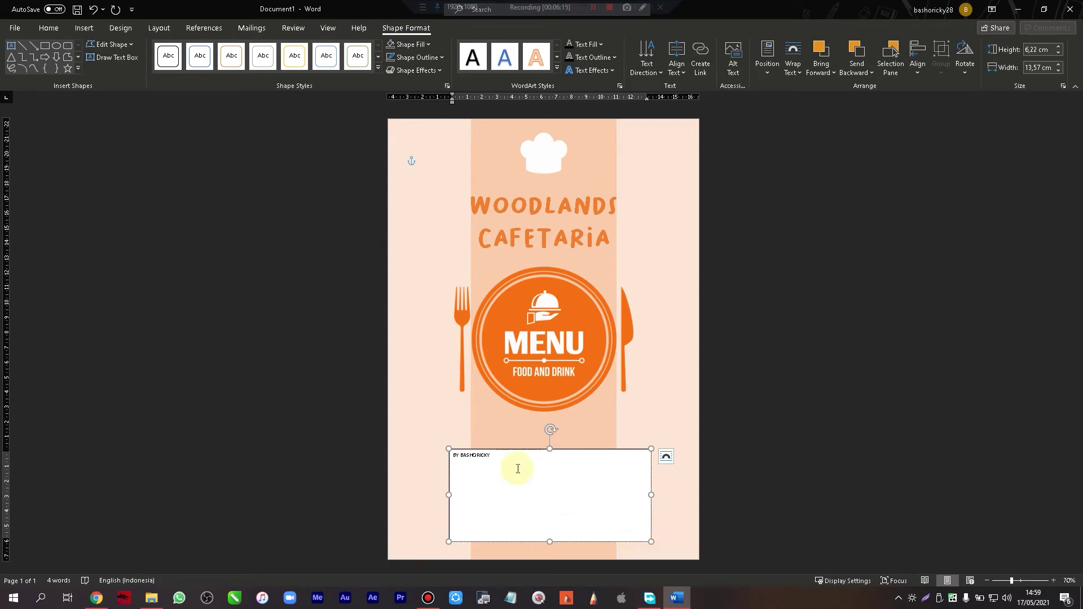
{"action": "mouse_move", "coordinate": [496, 458]}
{"action": "left_mouse_down"}
{"action": "mouse_move", "coordinate": [496, 510]}
{"action": "mouse_move", "coordinate": [435, 452]}
{"action": "left_mouse_up"}
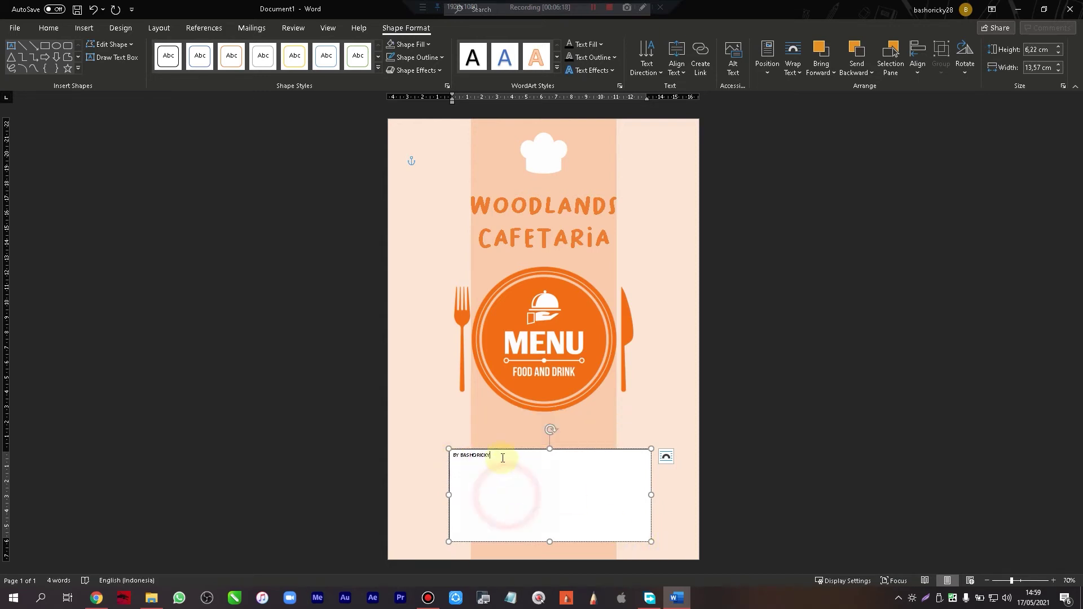
- Format the byline in Happy School, orange, 28 pt, centred, with no italic or underline
{"action": "left_click", "coordinate": [49, 28]}
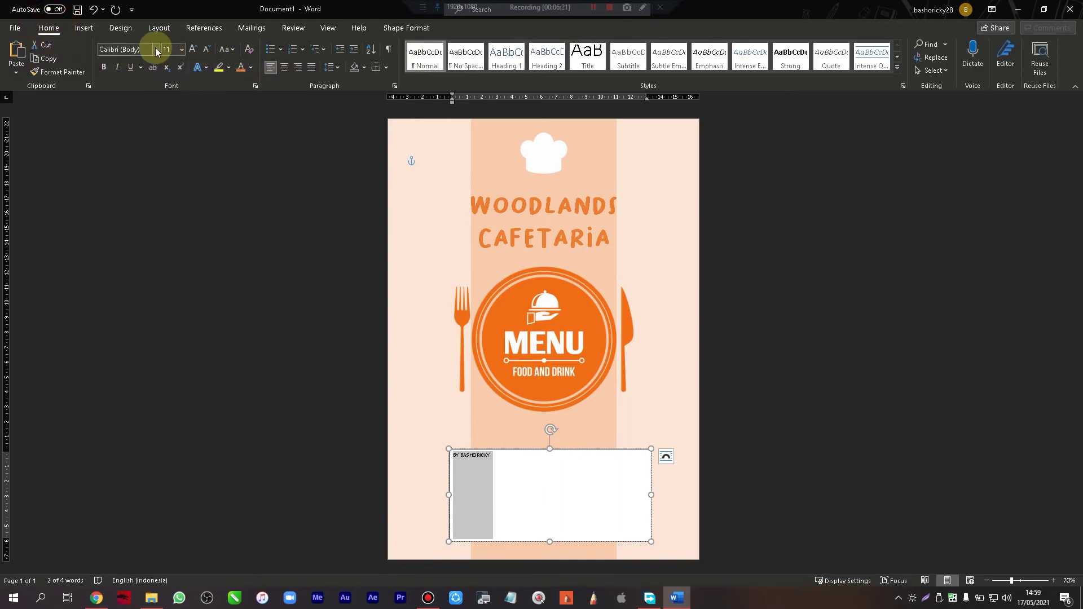
{"action": "left_click", "coordinate": [157, 50]}
{"action": "left_click", "coordinate": [152, 145]}
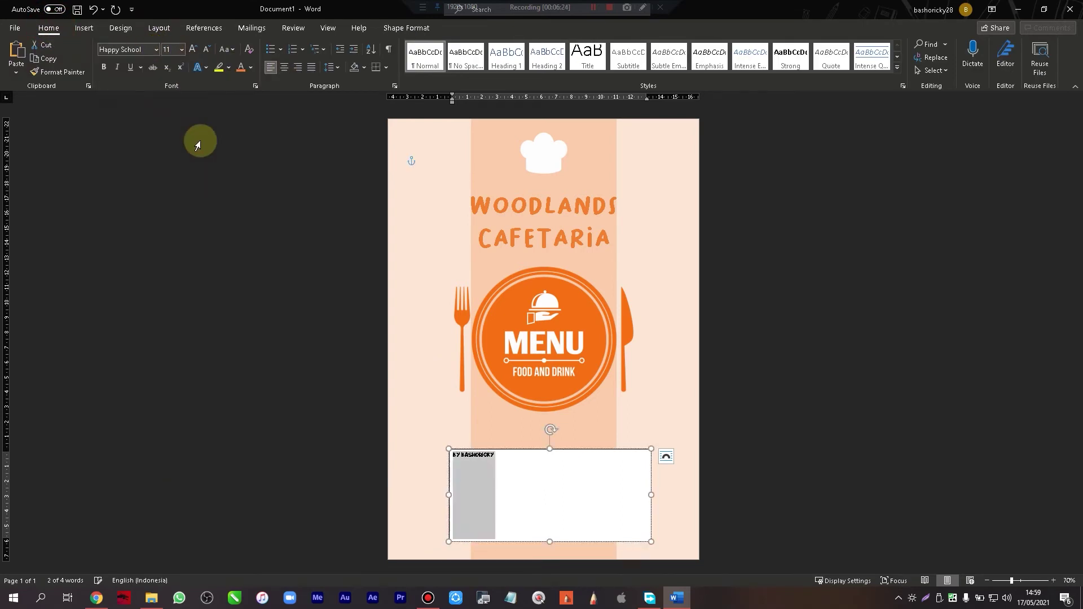
{"action": "left_click", "coordinate": [117, 67]}
{"action": "left_click", "coordinate": [240, 67]}
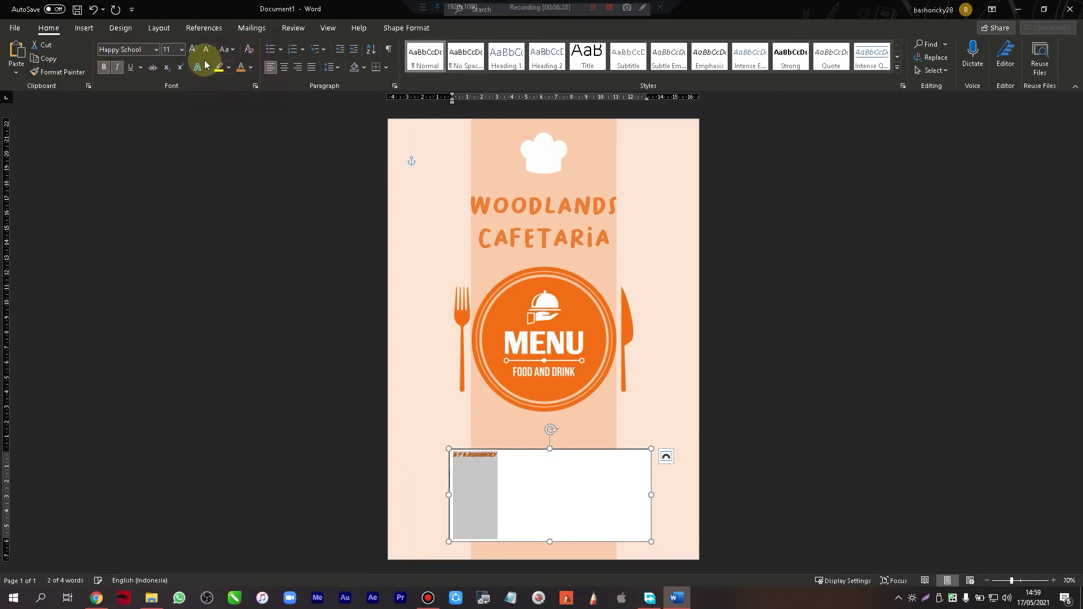
{"action": "left_click", "coordinate": [182, 50]}
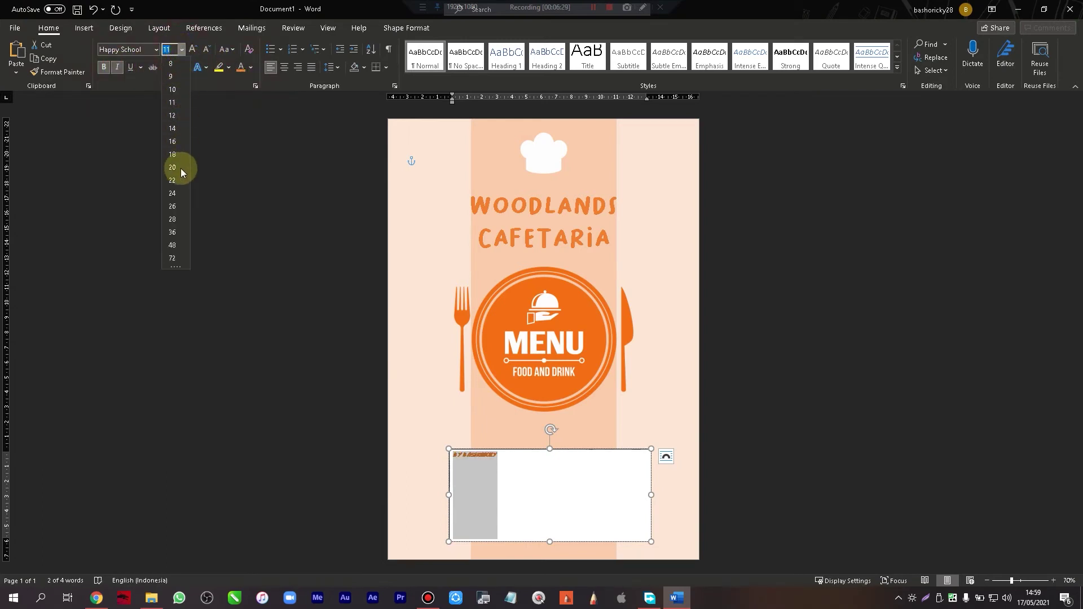
{"action": "left_click", "coordinate": [172, 219]}
{"action": "left_click", "coordinate": [116, 67]}
{"action": "left_click", "coordinate": [132, 67]}
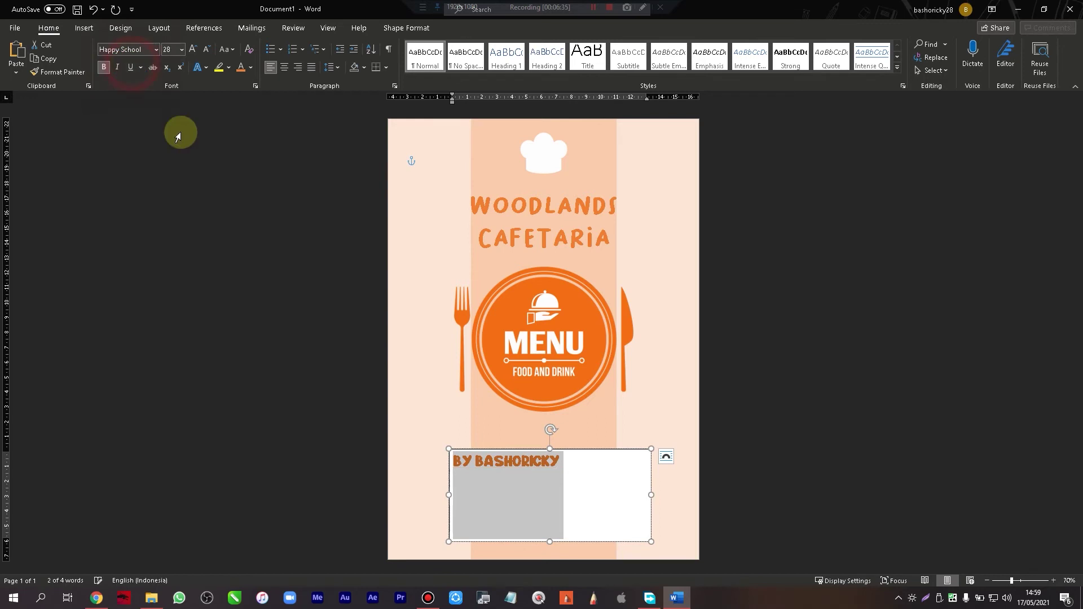
{"action": "left_click", "coordinate": [284, 67]}
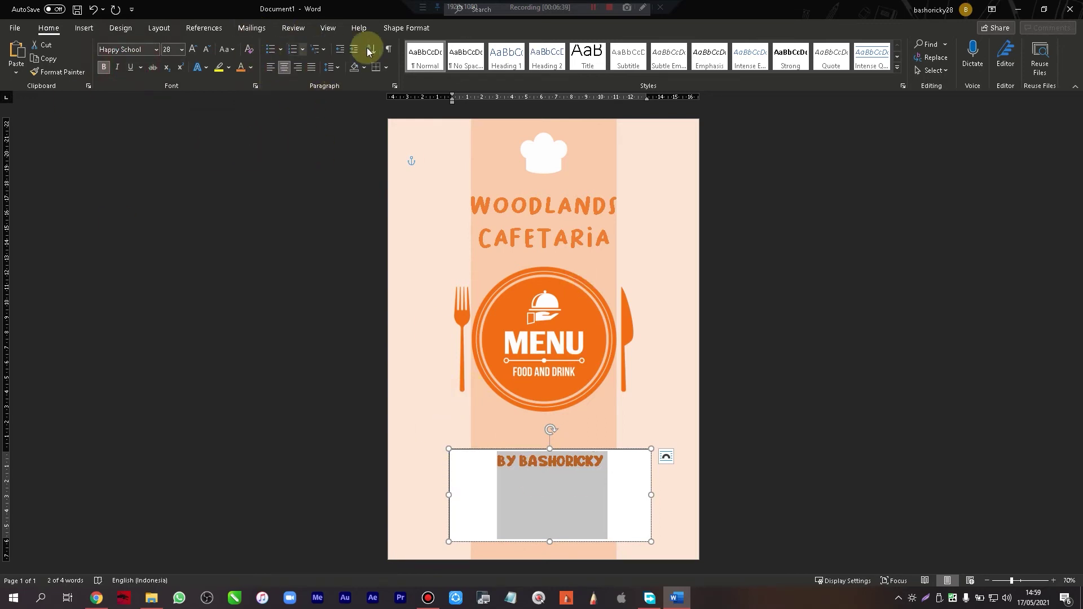
{"action": "left_click", "coordinate": [553, 504]}
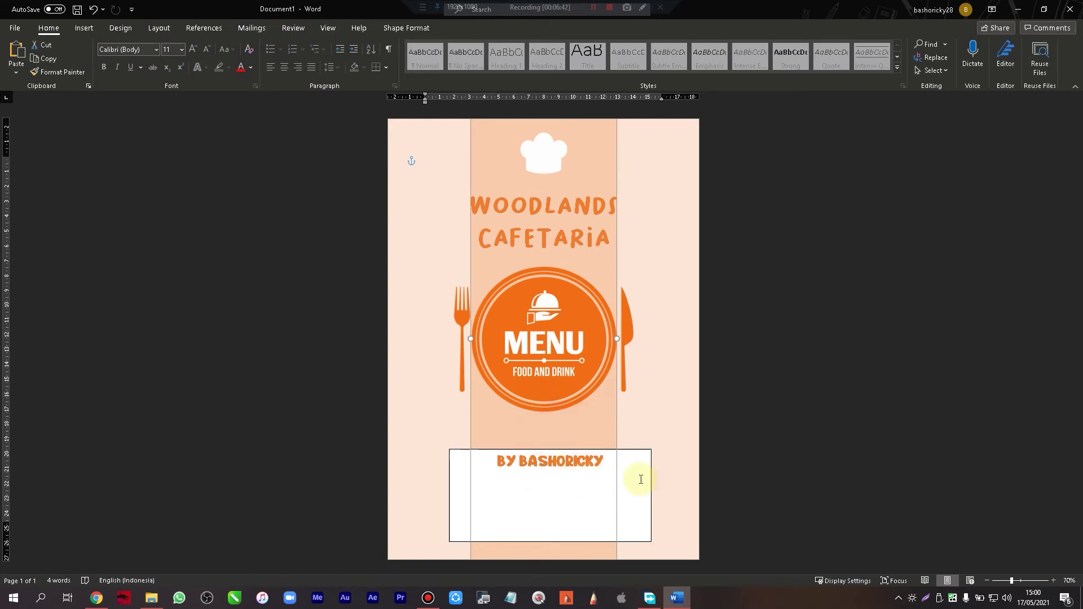
- Set the byline box to No Fill and No Outline, then centre it on the page
{"action": "left_click", "coordinate": [632, 468]}
{"action": "left_click", "coordinate": [407, 29]}
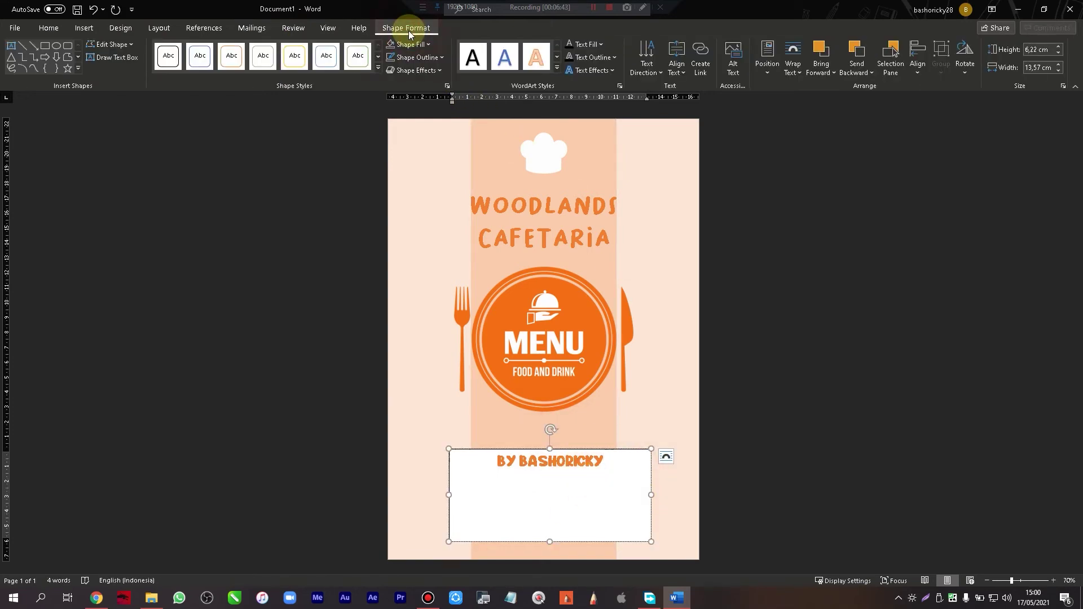
{"action": "left_click", "coordinate": [409, 44]}
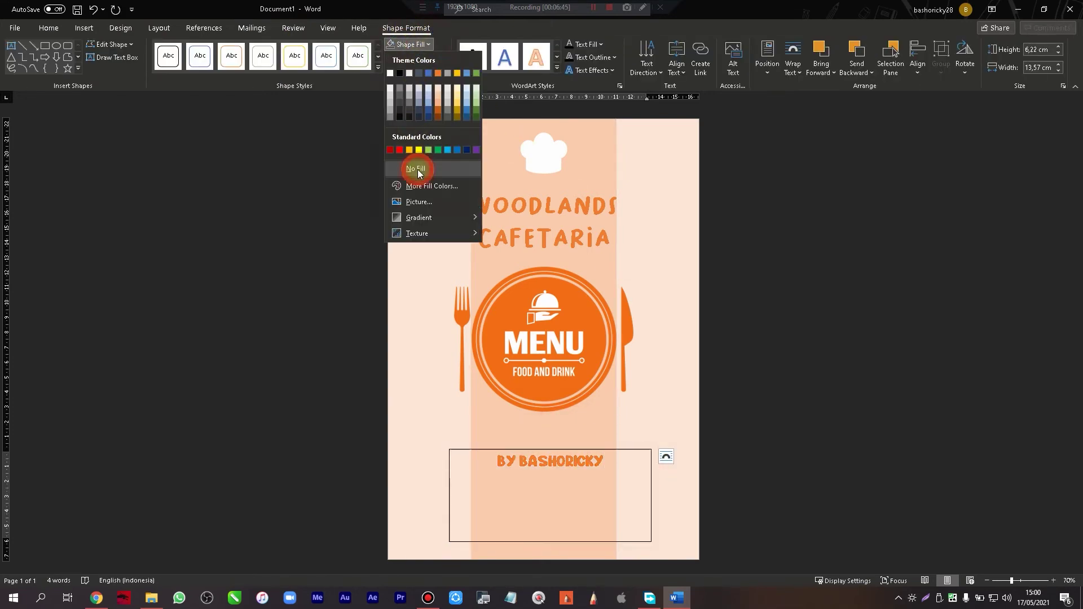
{"action": "left_click", "coordinate": [416, 168]}
{"action": "left_click", "coordinate": [416, 57]}
{"action": "left_click", "coordinate": [423, 181]}
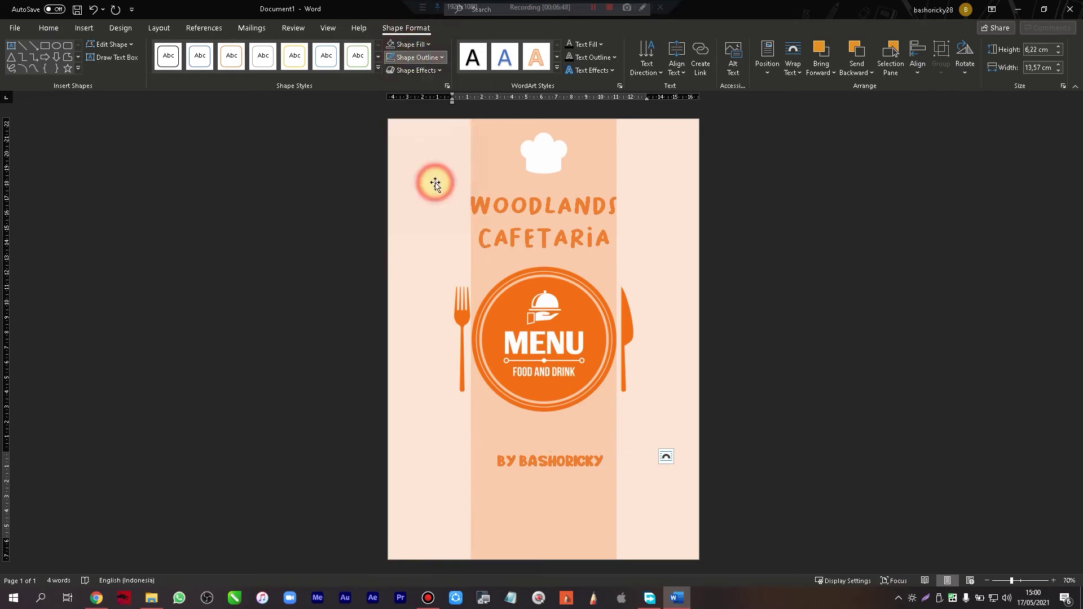
{"action": "left_click_drag", "start_coordinate": [593, 452], "coordinate": [576, 450]}
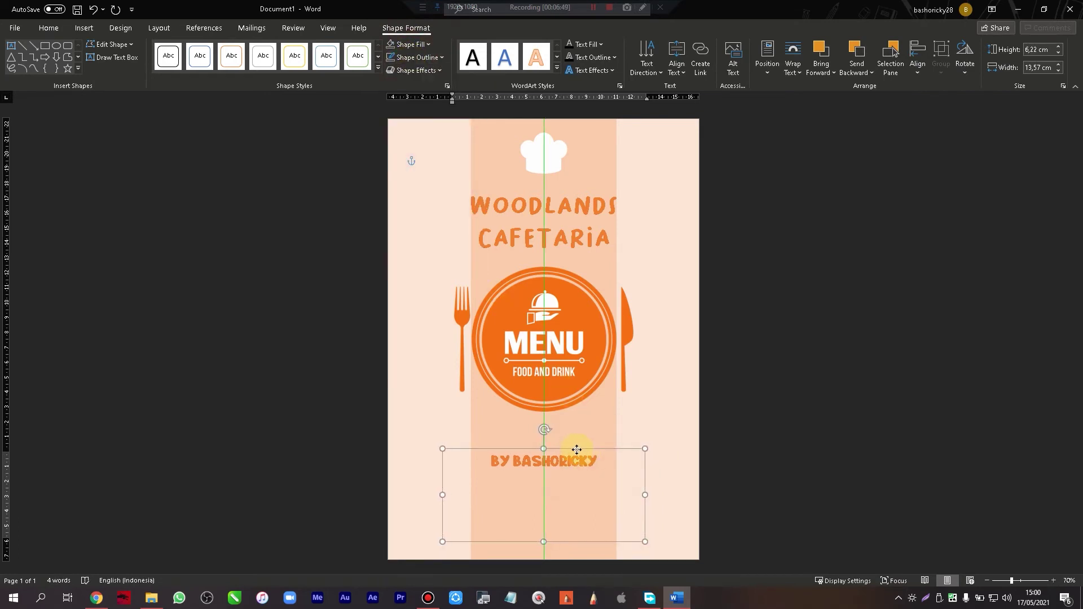
{"action": "left_click", "coordinate": [806, 353]}
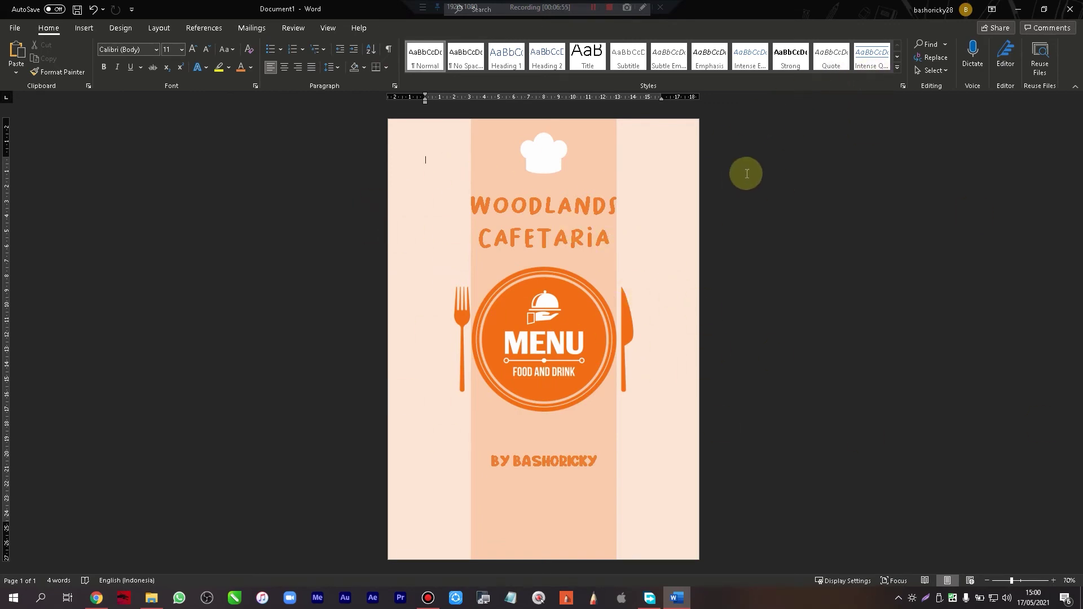
- Save the document to the Desktop, named W7 followed by the author's surname
{"action": "left_click", "coordinate": [15, 28]}
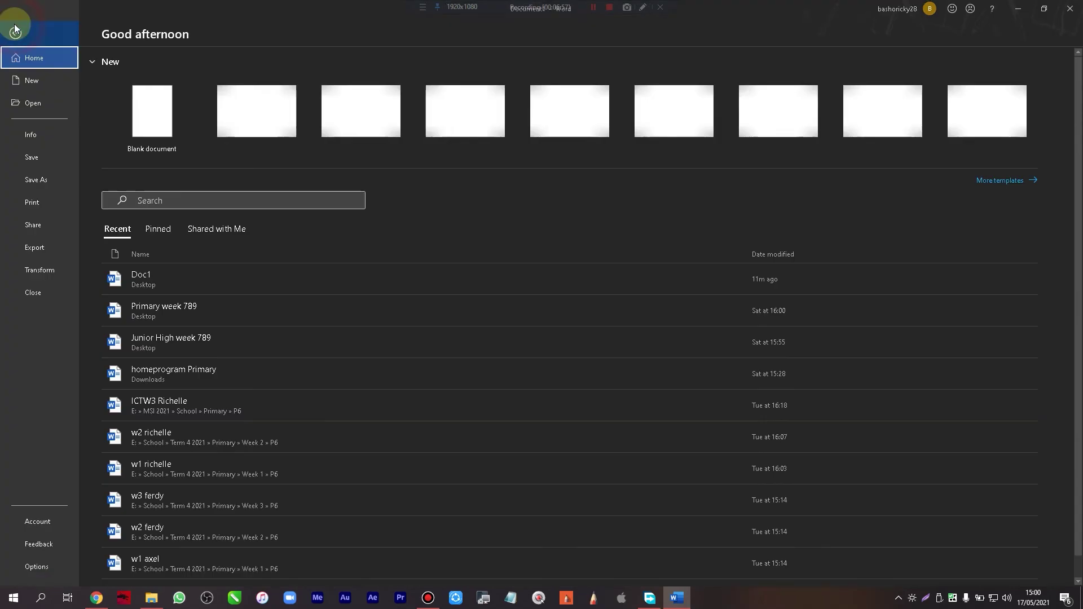
{"action": "left_click", "coordinate": [33, 160]}
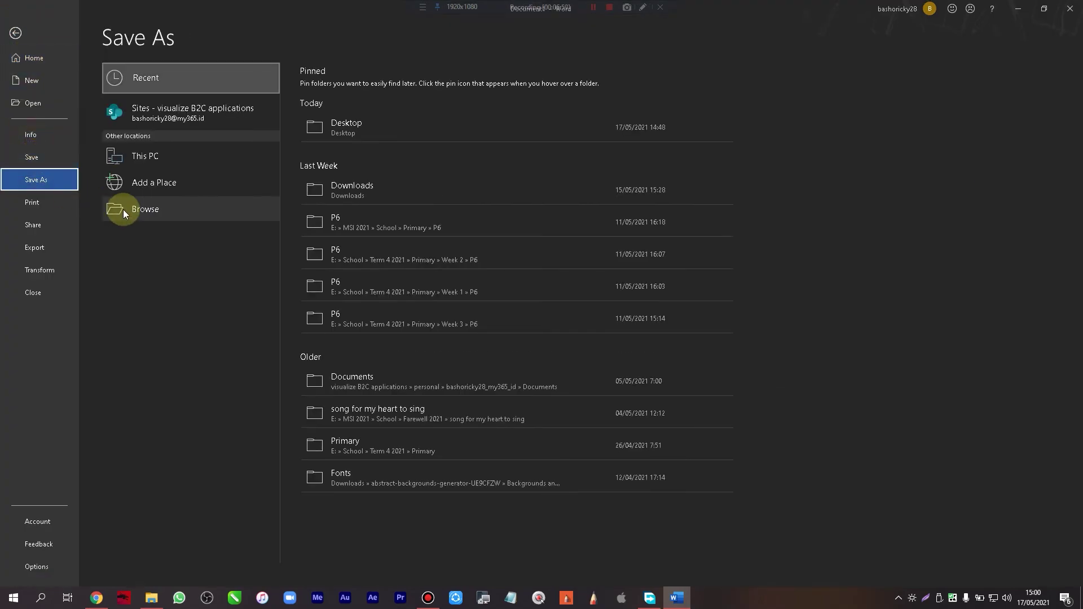
{"action": "left_click", "coordinate": [133, 212]}
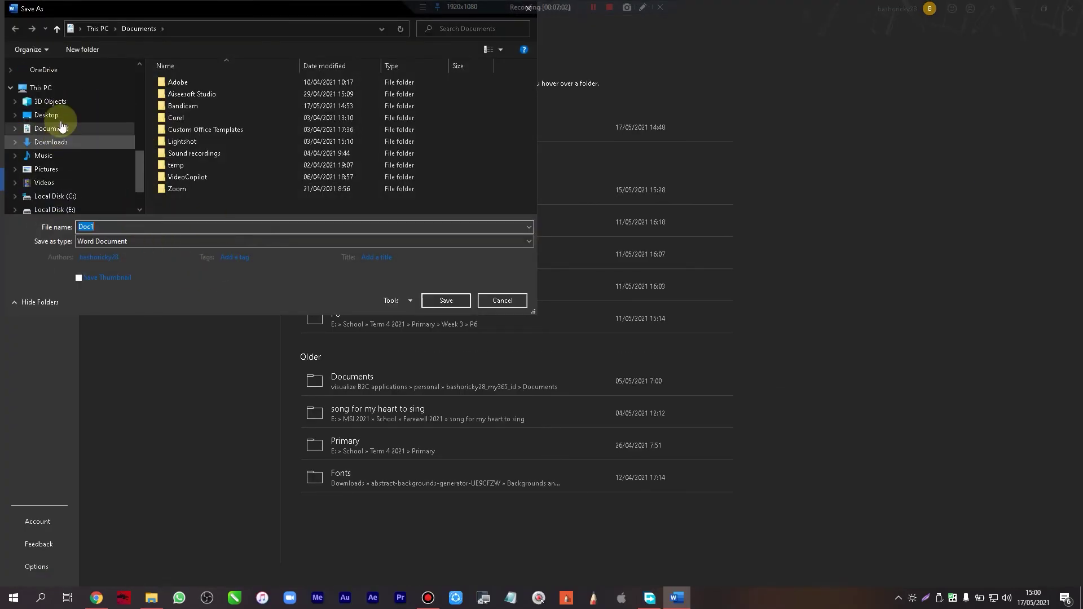
{"action": "left_click", "coordinate": [46, 114]}
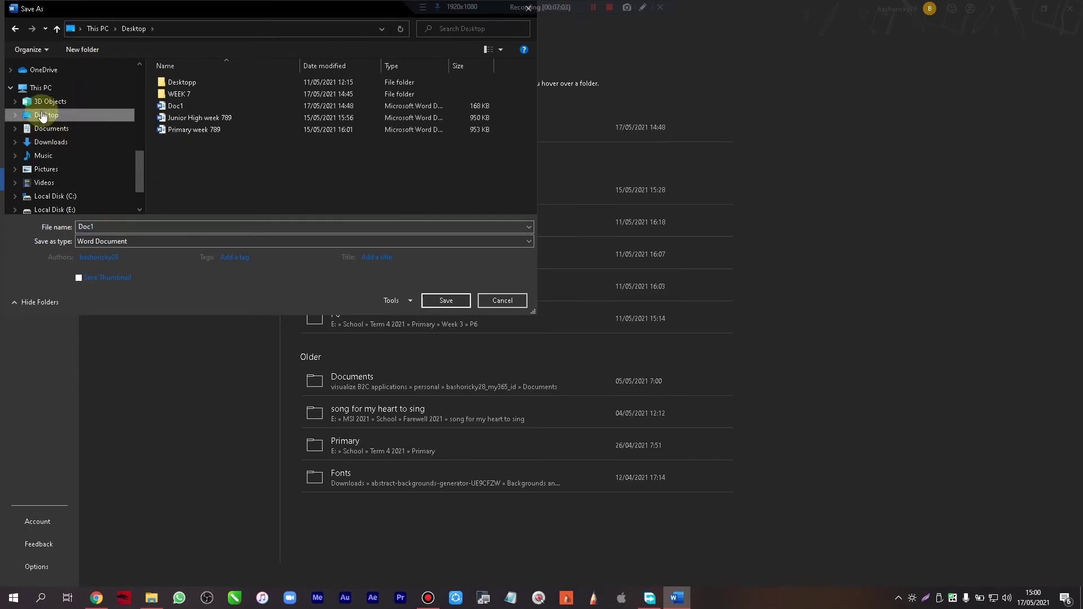
{"action": "double_click", "coordinate": [126, 226]}
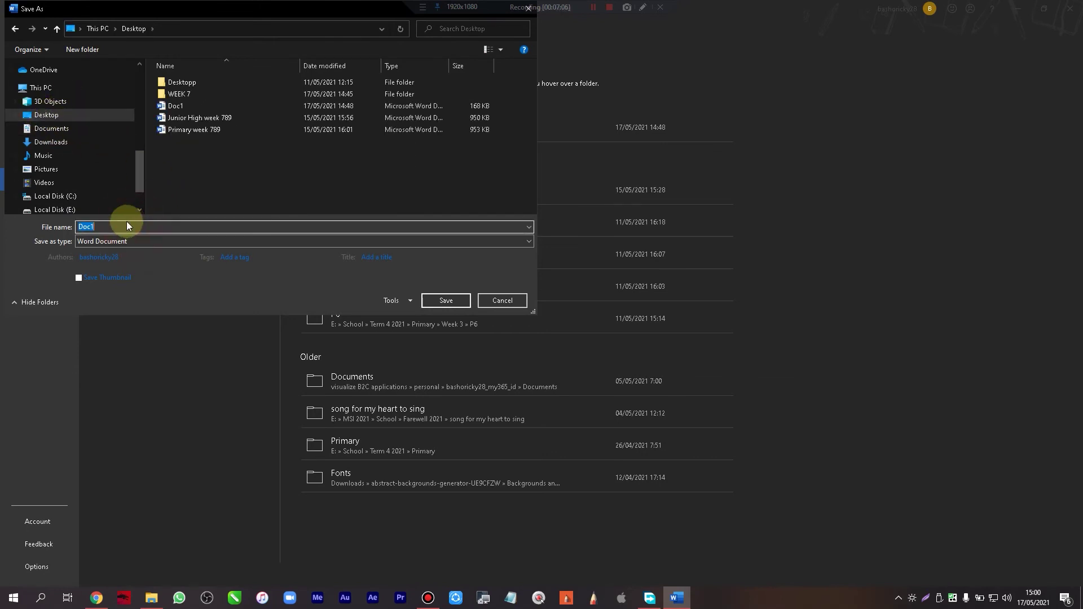
{"action": "type", "text": "W7 BASHORICKY"}
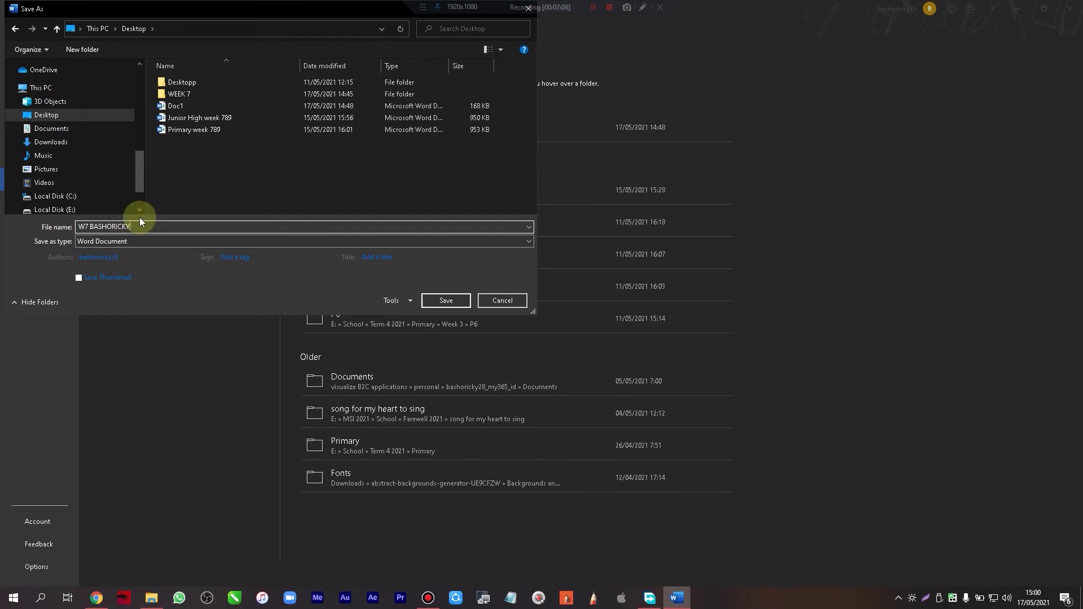
{"action": "left_click", "coordinate": [455, 301]}
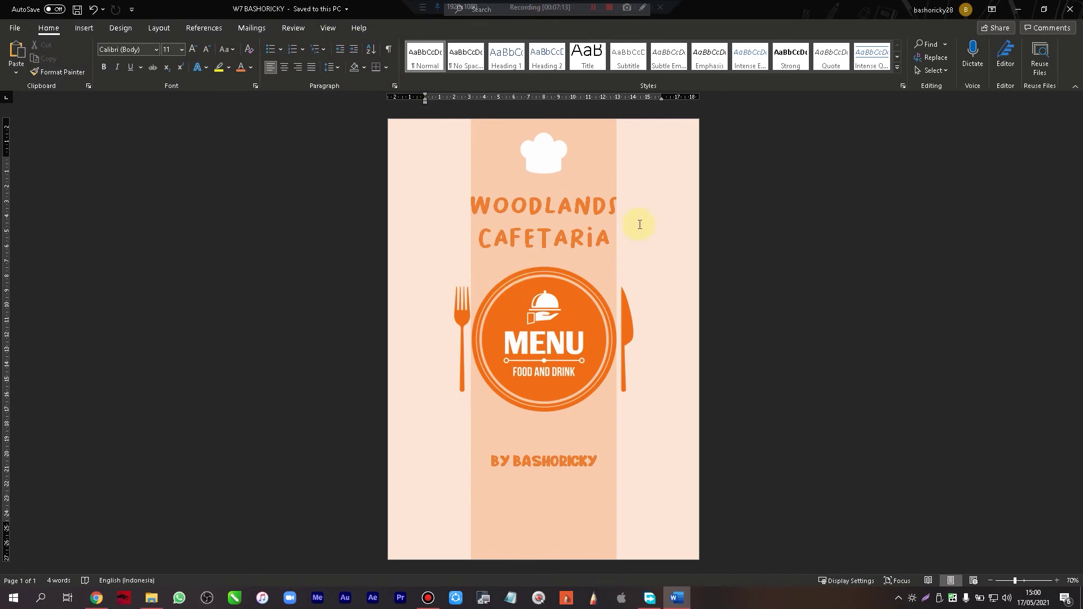
- Close Word and briefly preview the saved W7 BASHORICKY document on the desktop
{"action": "left_click", "coordinate": [1070, 9]}
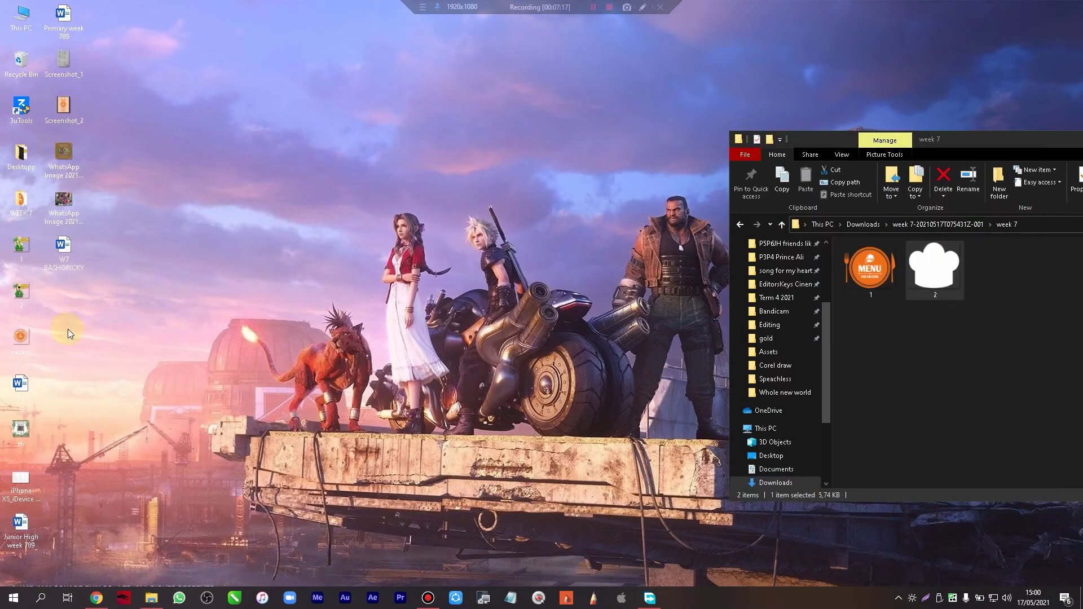
{"action": "key", "text": "space"}
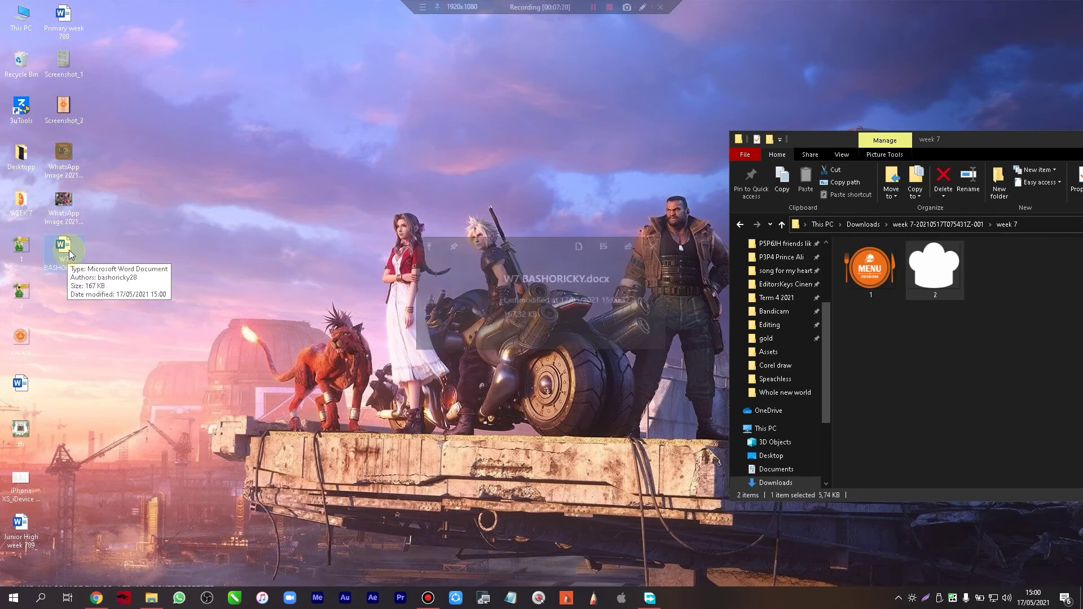
{"action": "key", "text": "space"}
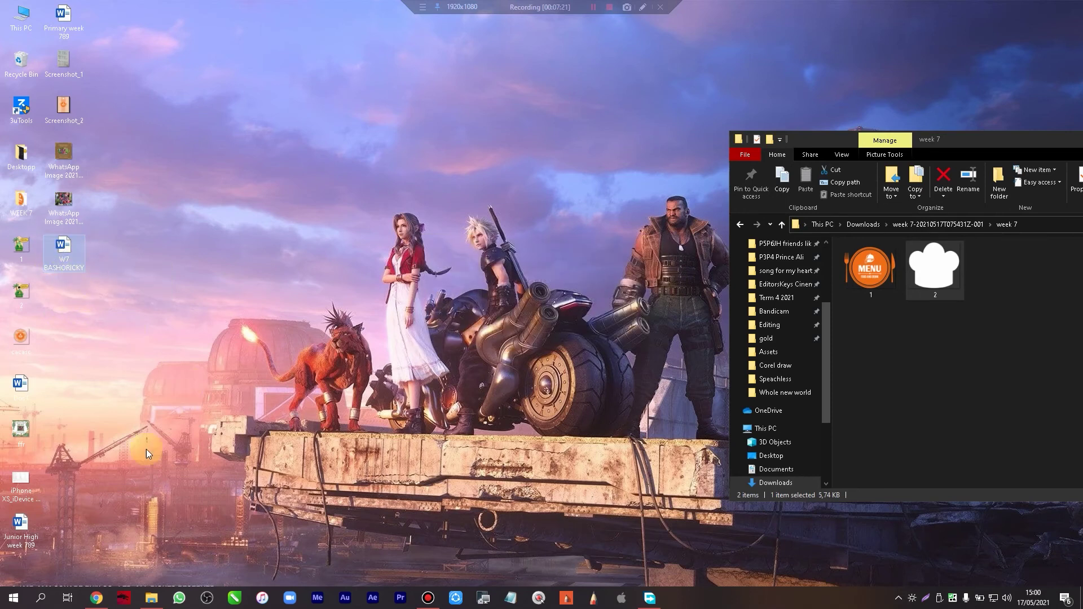
- Deselect the W7 BASHORICKY file, refresh the desktop and bring Chrome back up
{"action": "left_click", "coordinate": [149, 336]}
{"action": "right_click", "coordinate": [149, 337]}
{"action": "left_click", "coordinate": [169, 369]}
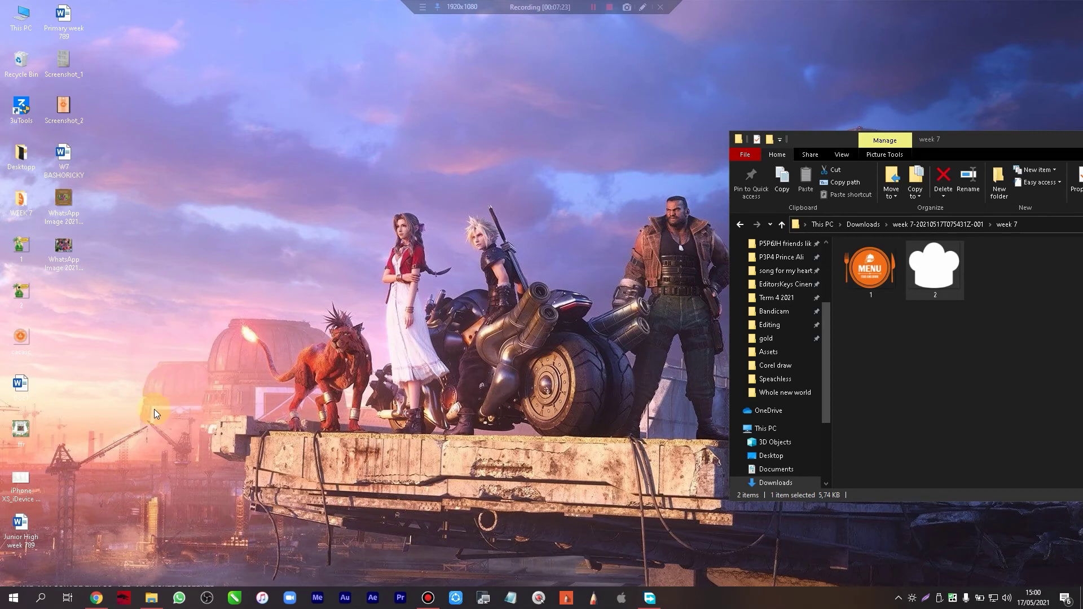
{"action": "left_click", "coordinate": [94, 599]}
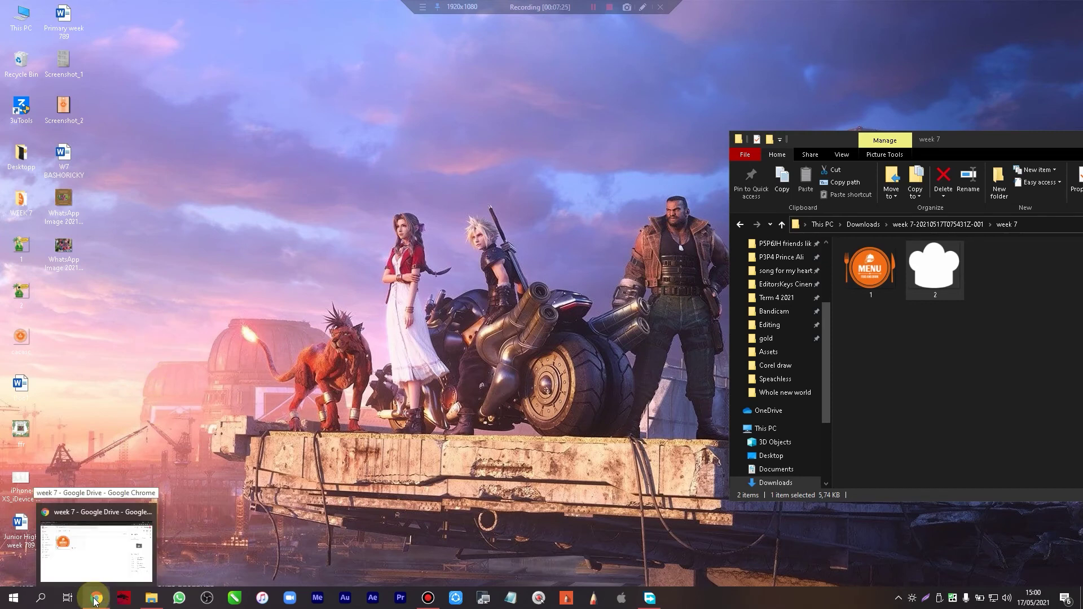
- Load class.bashoricky.com in a new tab and follow UPLOAD TUGAS to the Form Upload ICT or ART TERM 4 form
{"action": "left_click", "coordinate": [95, 599]}
{"action": "left_click", "coordinate": [189, 330]}
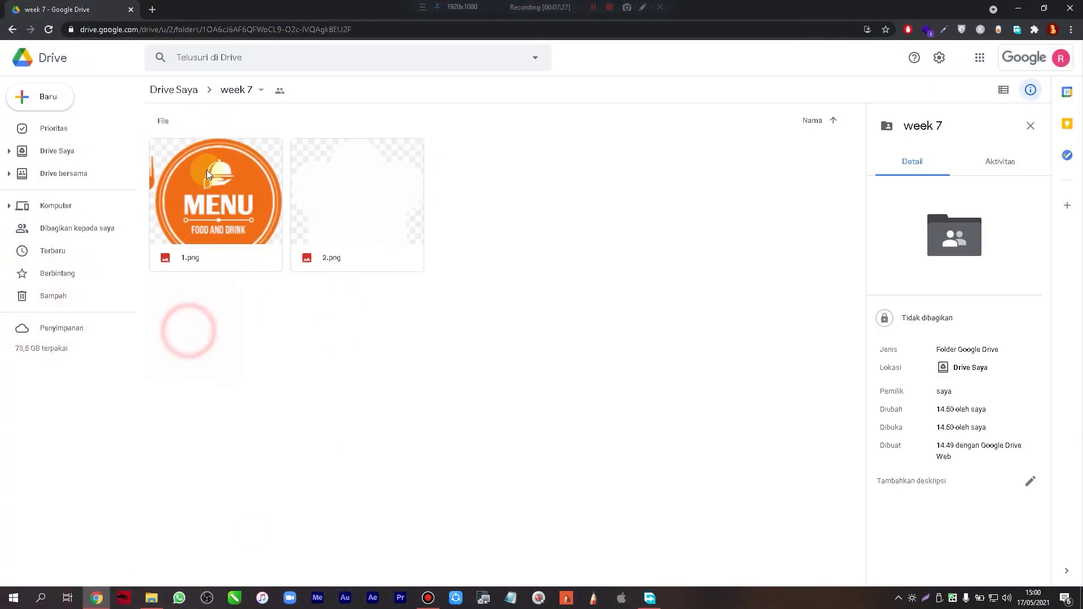
{"action": "left_click", "coordinate": [154, 11]}
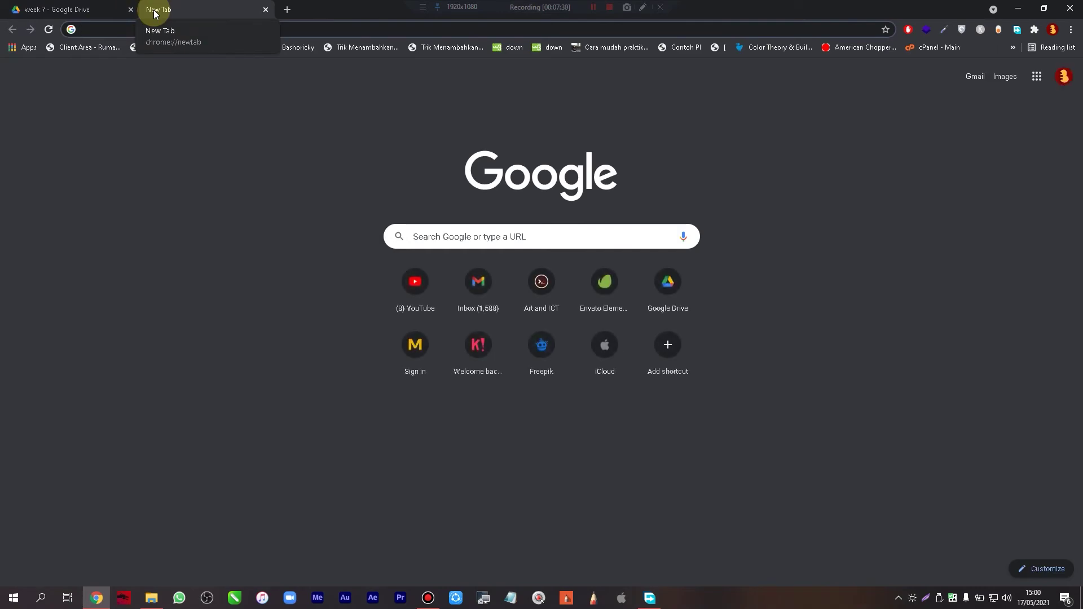
{"action": "type", "text": "cla"}
{"action": "key", "text": "Return"}
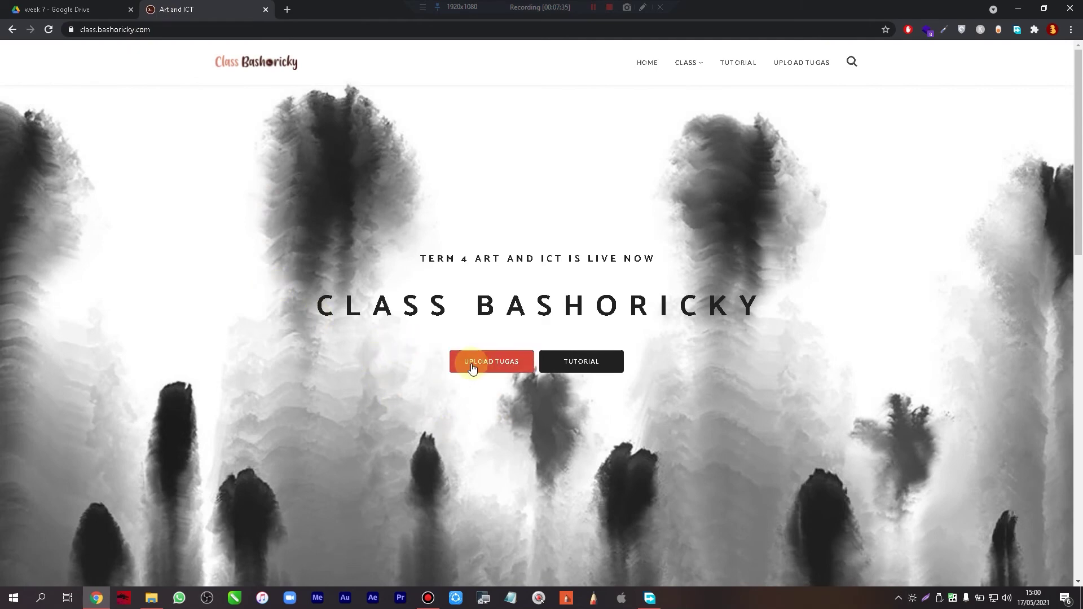
{"action": "left_click", "coordinate": [473, 367]}
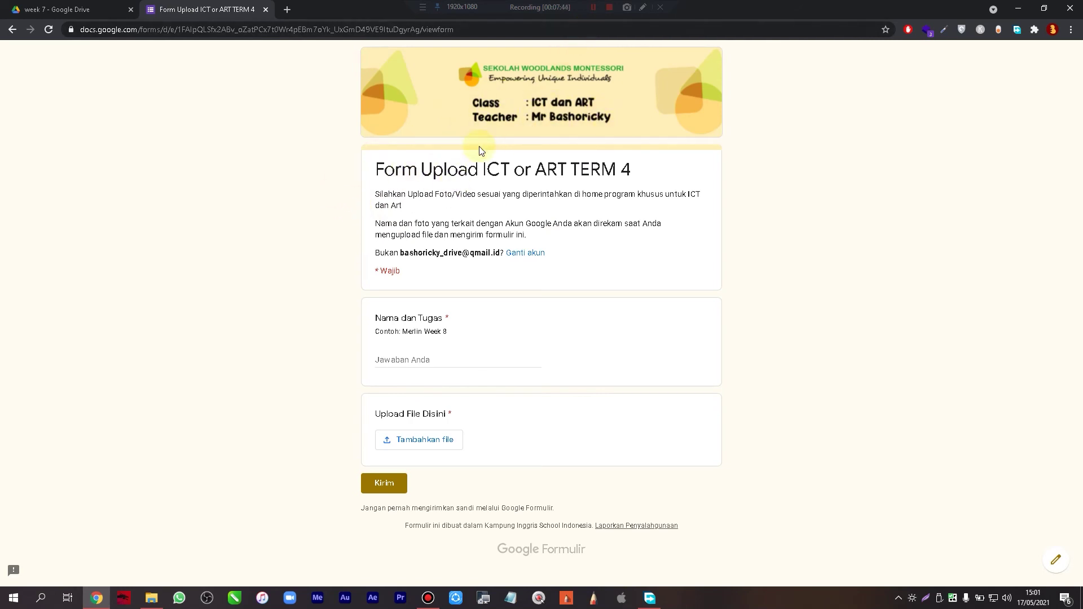
- Type 'ict', the student's name and 'week7' into the Nama dan Tugas answer
{"action": "left_click_drag", "start_coordinate": [384, 169], "coordinate": [629, 278]}
{"action": "left_click", "coordinate": [818, 276]}
{"action": "left_click", "coordinate": [457, 359]}
{"action": "left_click_drag", "start_coordinate": [375, 317], "coordinate": [471, 327]}
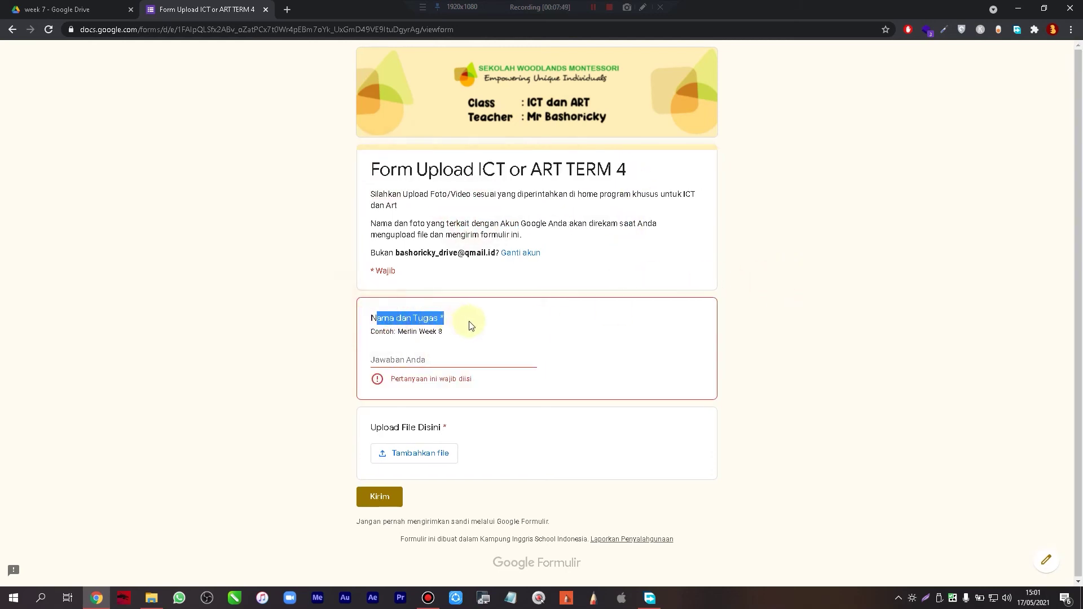
{"action": "left_click", "coordinate": [398, 355]}
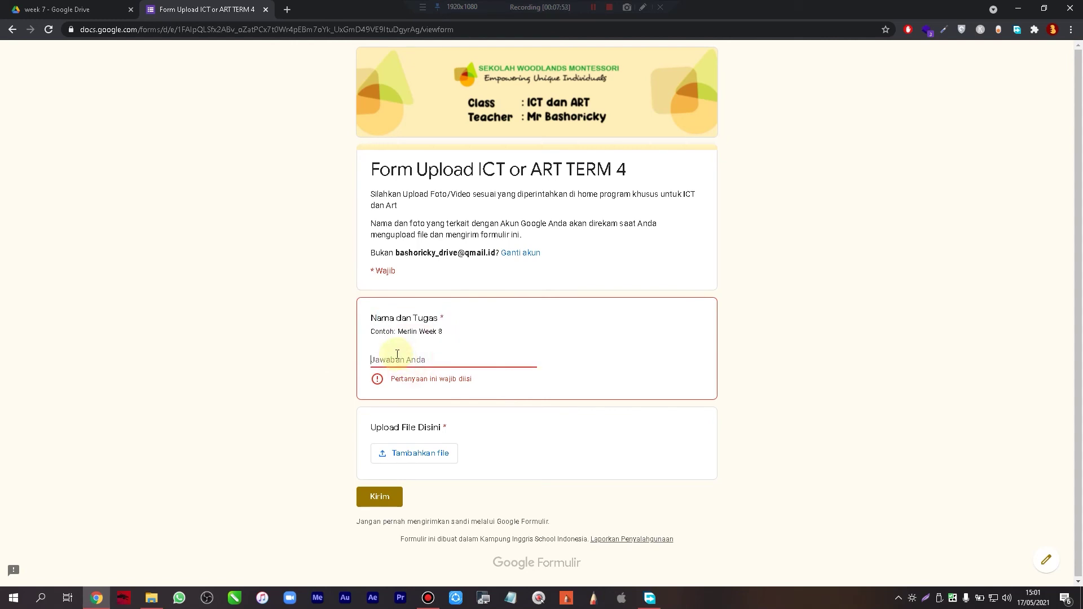
{"action": "type", "text": "bashoricky week7"}
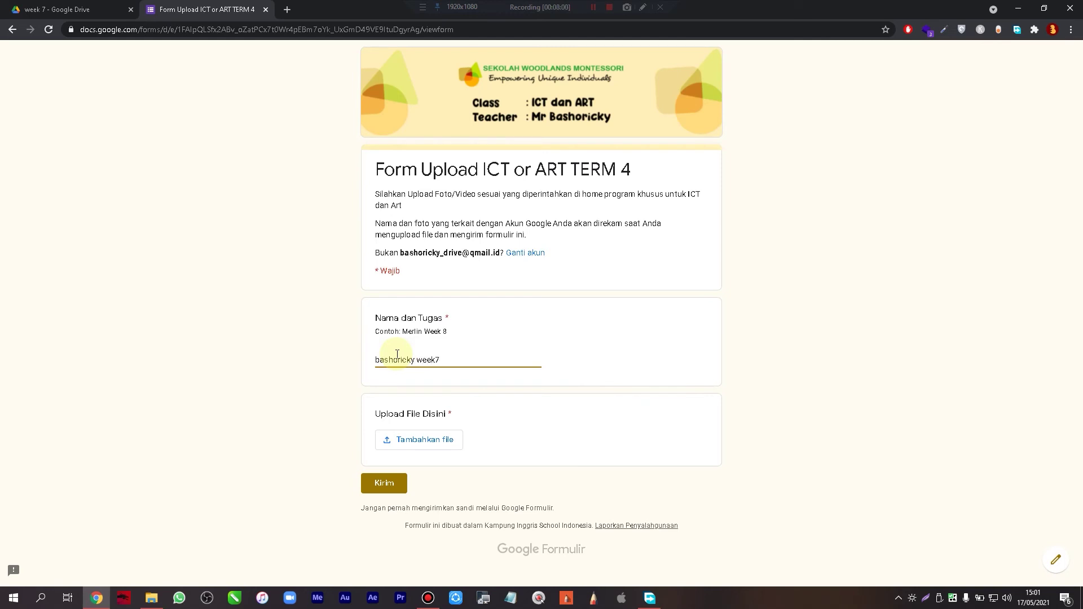
{"action": "key", "text": "Home"}
{"action": "type", "text": "ict"}
{"action": "left_click", "coordinate": [298, 357]}
- Upload W7 BASHORICKY from this computer to Upload File Disini and submit with Kirim
{"action": "left_click", "coordinate": [437, 445]}
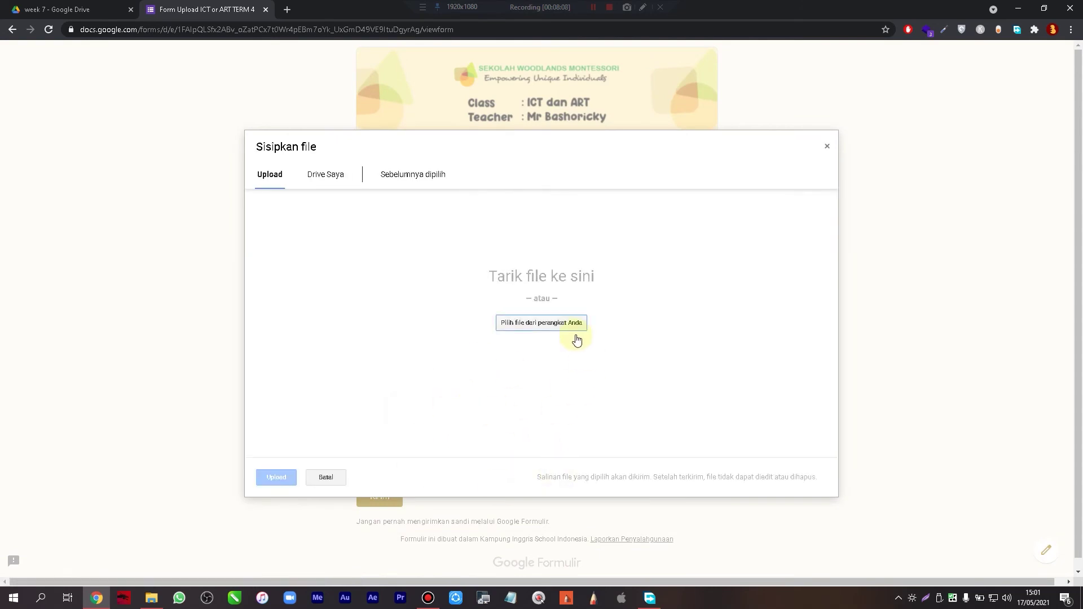
{"action": "left_click", "coordinate": [571, 327]}
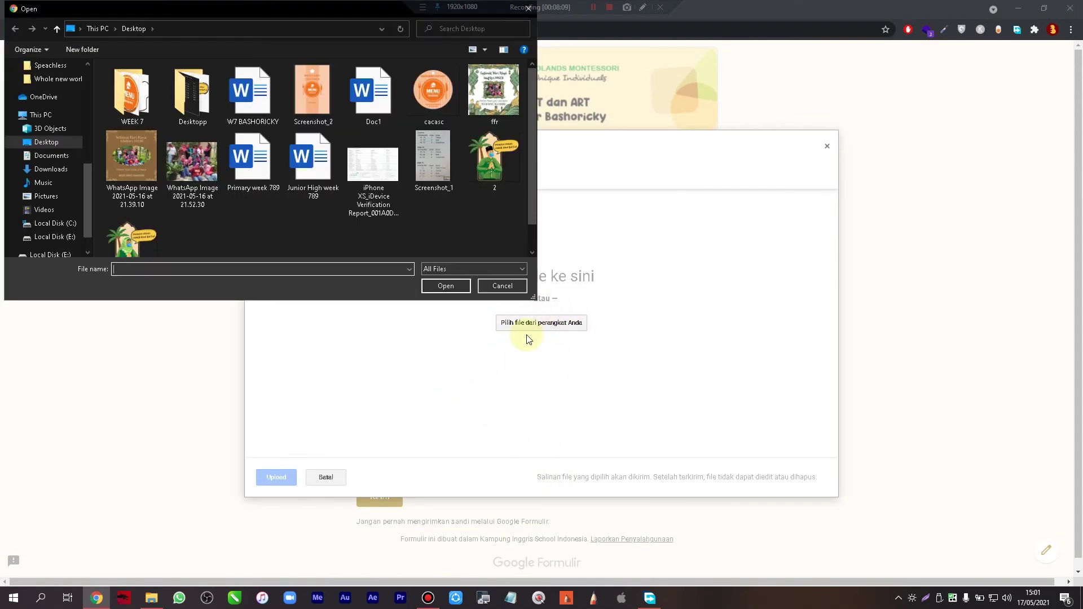
{"action": "mouse_move", "coordinate": [51, 156]}
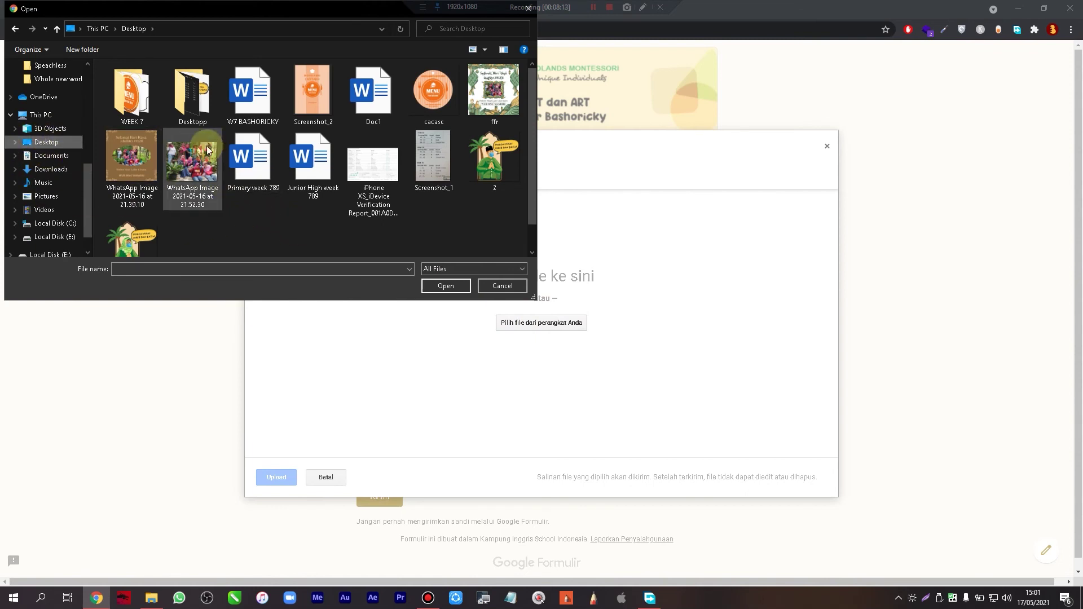
{"action": "left_click", "coordinate": [248, 102]}
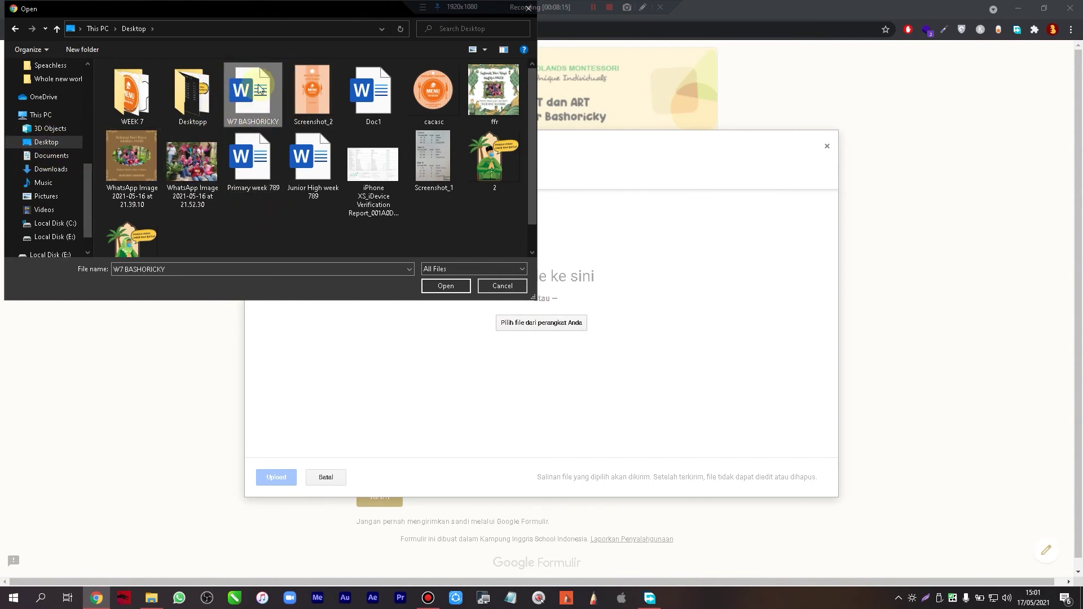
{"action": "left_click", "coordinate": [440, 286]}
{"action": "left_click", "coordinate": [276, 477]}
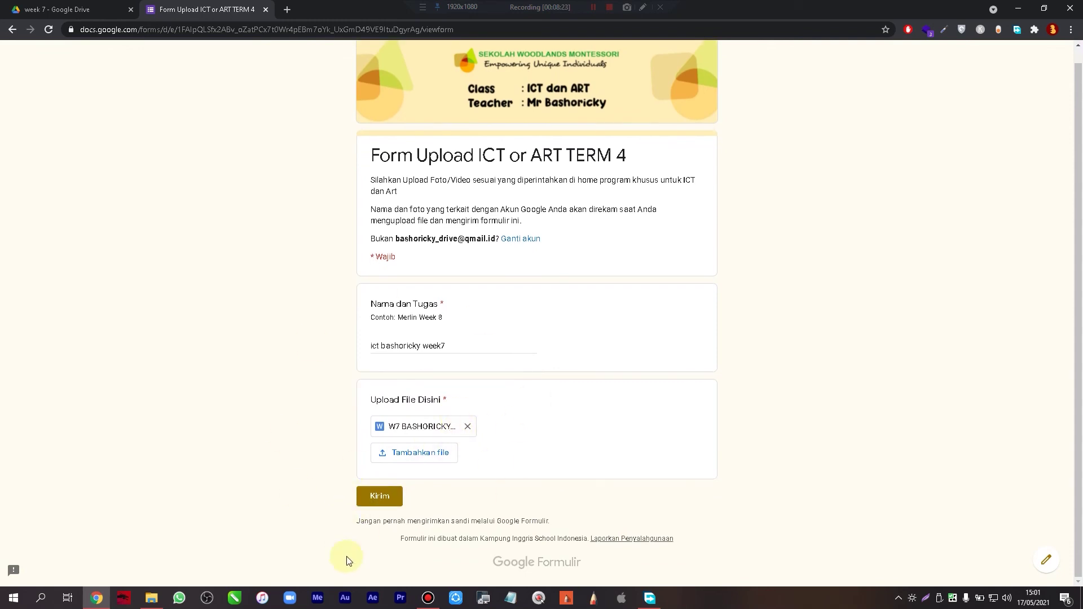
{"action": "left_click", "coordinate": [385, 499]}
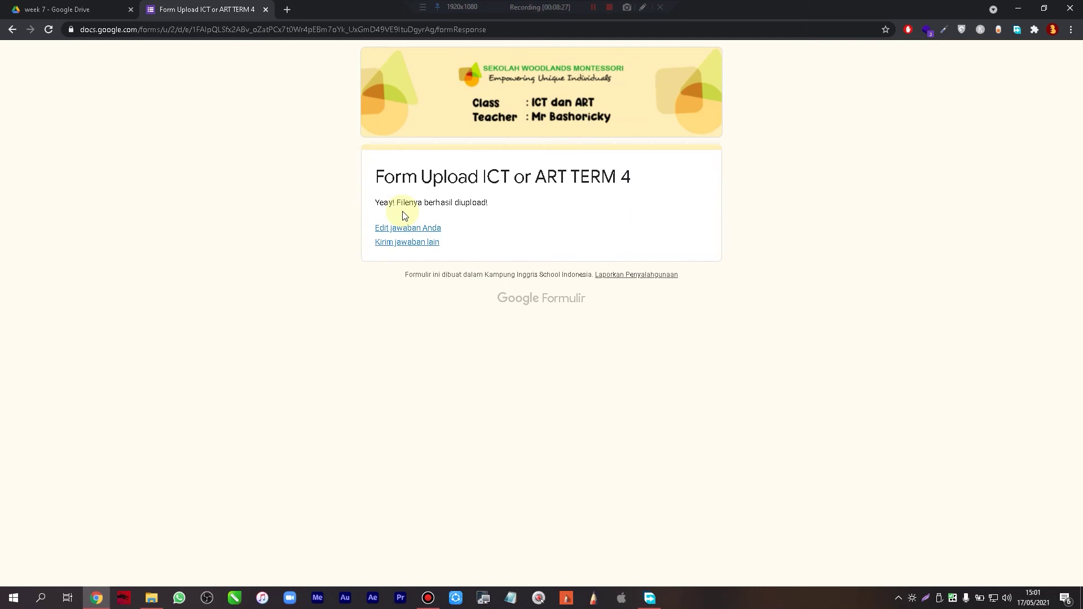
- Check the 'Yeay! Filenya berhasil diupload!' confirmation and the form title
{"action": "left_click_drag", "start_coordinate": [378, 202], "coordinate": [495, 203]}
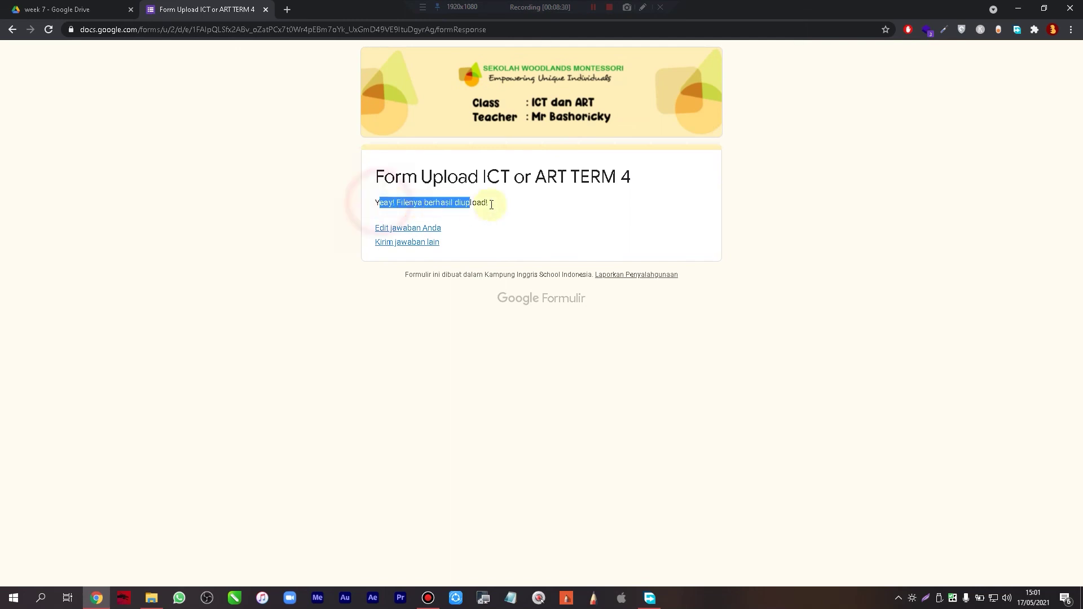
{"action": "left_click", "coordinate": [533, 221]}
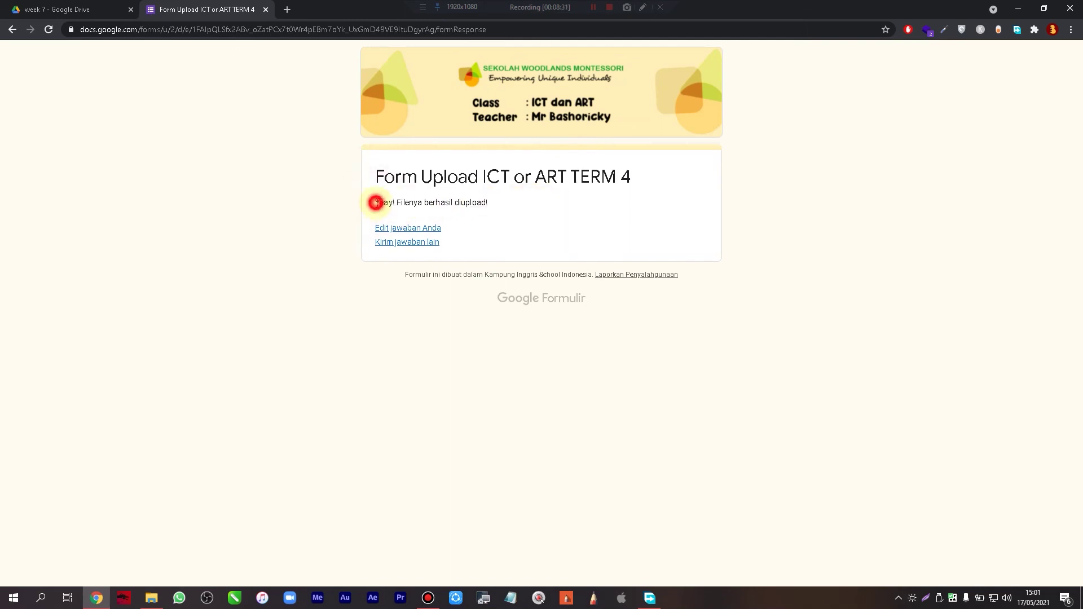
{"action": "left_click_drag", "start_coordinate": [376, 202], "coordinate": [501, 206]}
{"action": "left_click_drag", "start_coordinate": [378, 184], "coordinate": [665, 186]}
{"action": "left_click", "coordinate": [749, 204]}
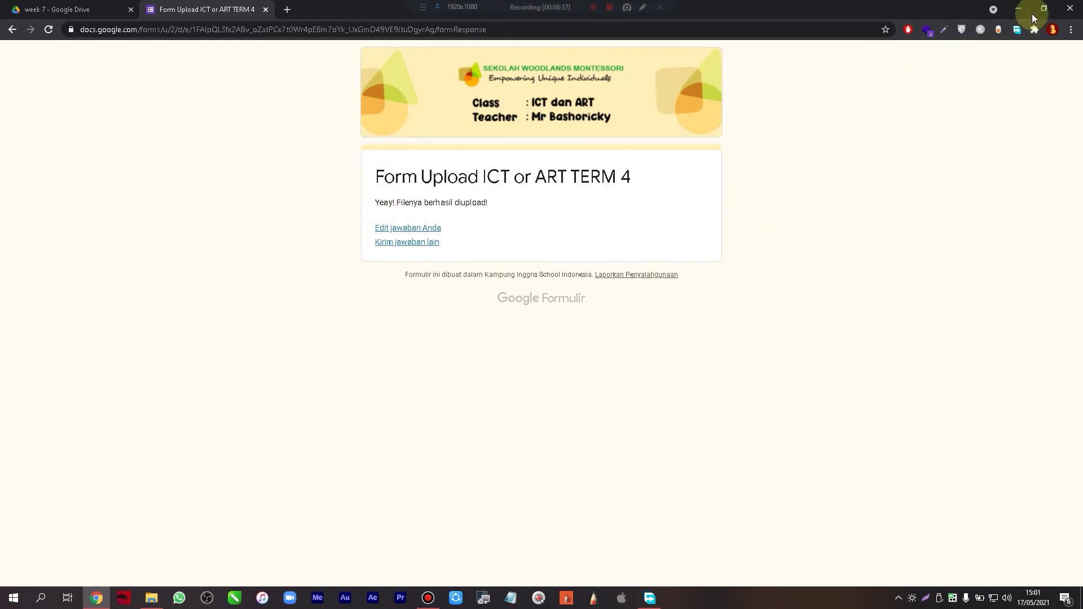
- Close Chrome and refresh the desktop
{"action": "left_click", "coordinate": [1070, 12]}
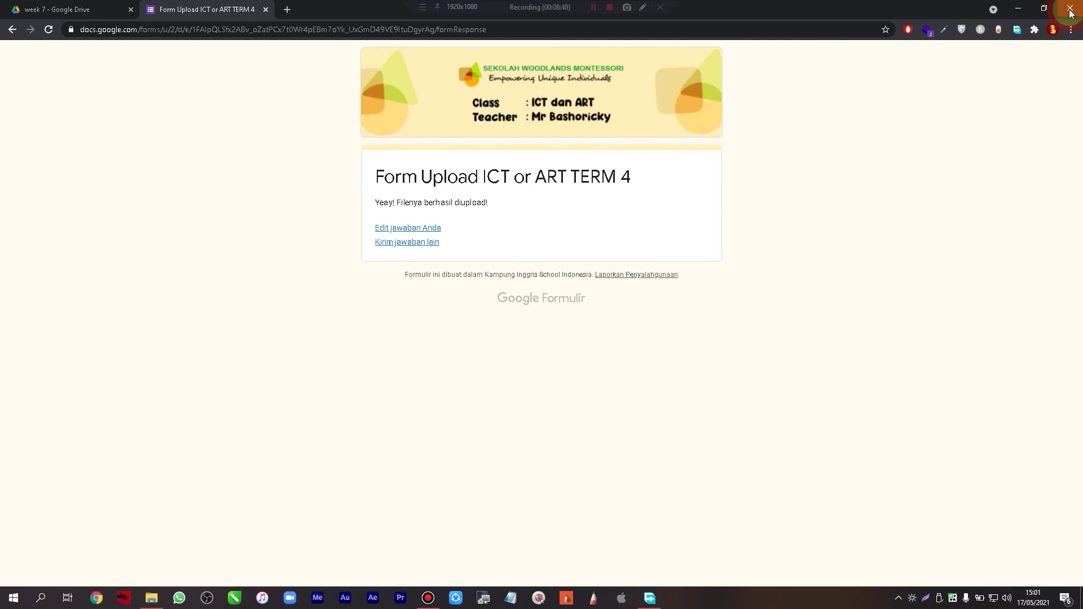
{"action": "right_click", "coordinate": [438, 93]}
{"action": "left_click", "coordinate": [461, 127]}
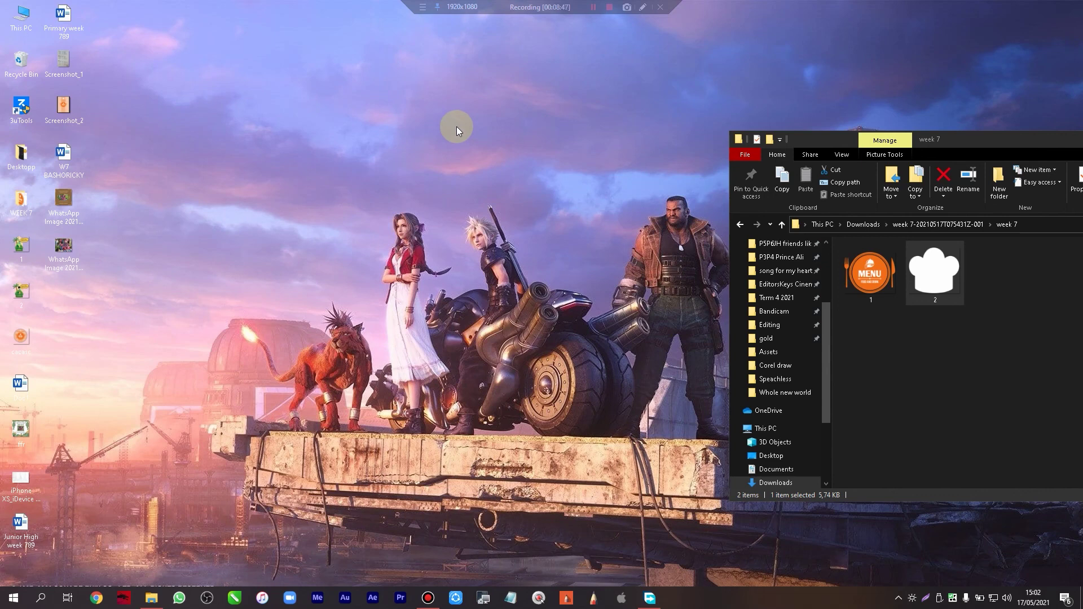
- Centre the week 7 folder window on screen and deselect file 2
{"action": "left_click_drag", "start_coordinate": [802, 138], "coordinate": [421, 93]}
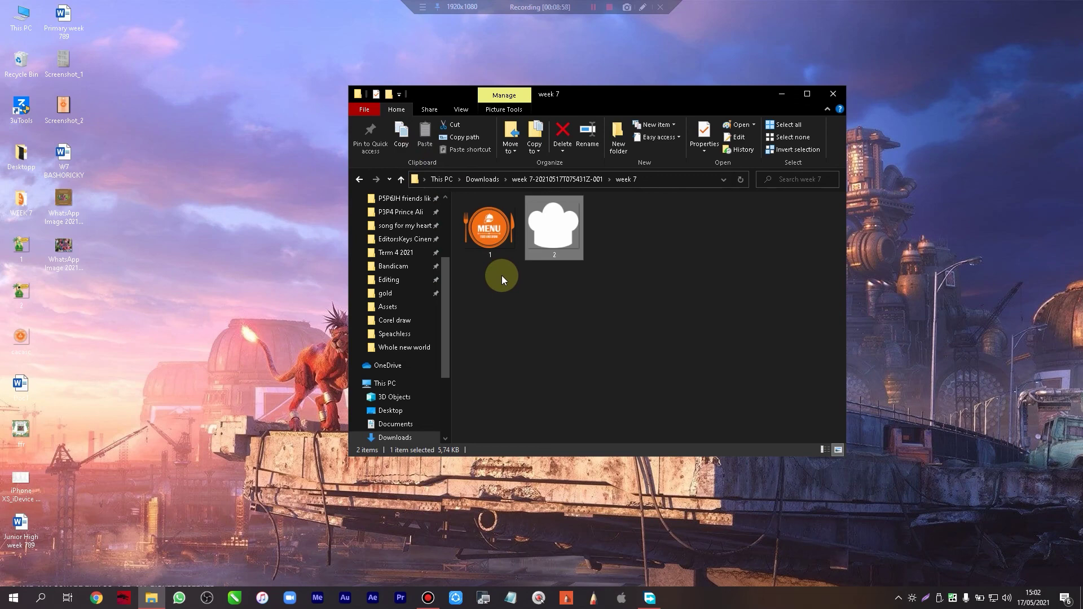
{"action": "left_click", "coordinate": [546, 329]}
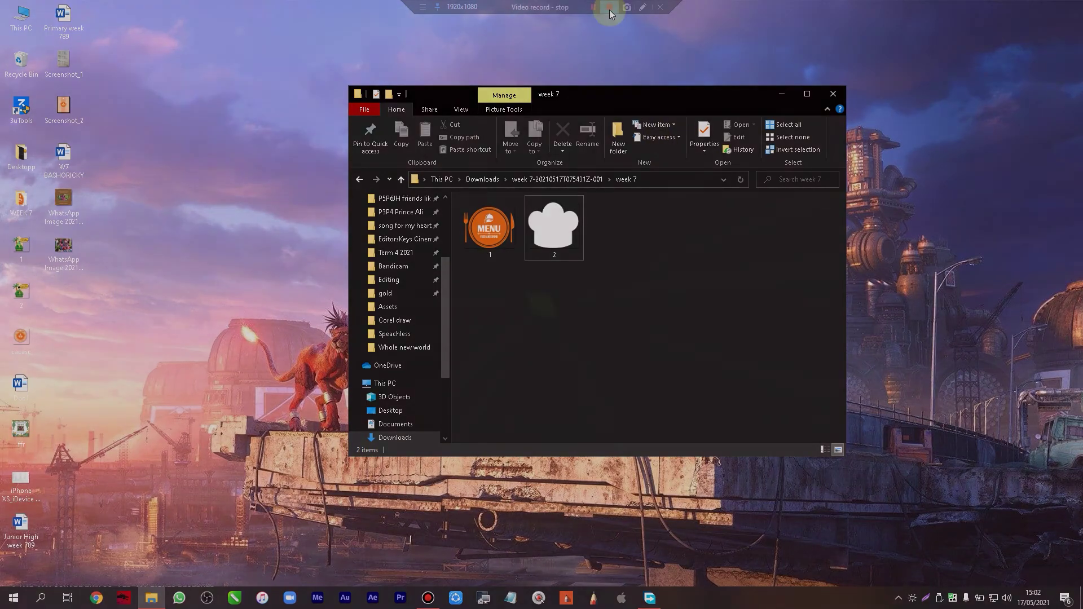
{"action": "left_click", "coordinate": [609, 9]}
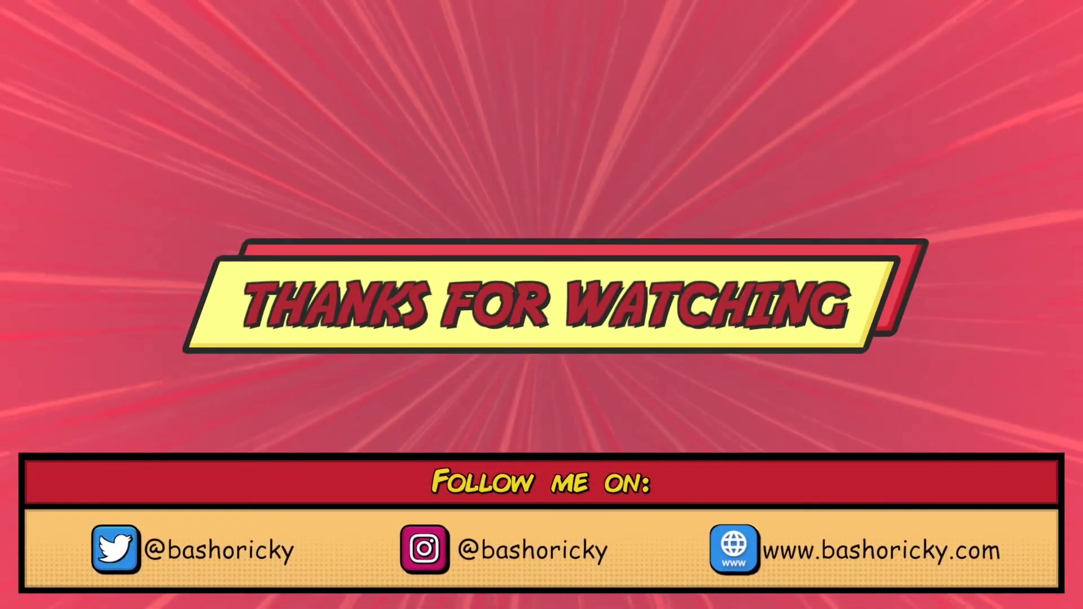